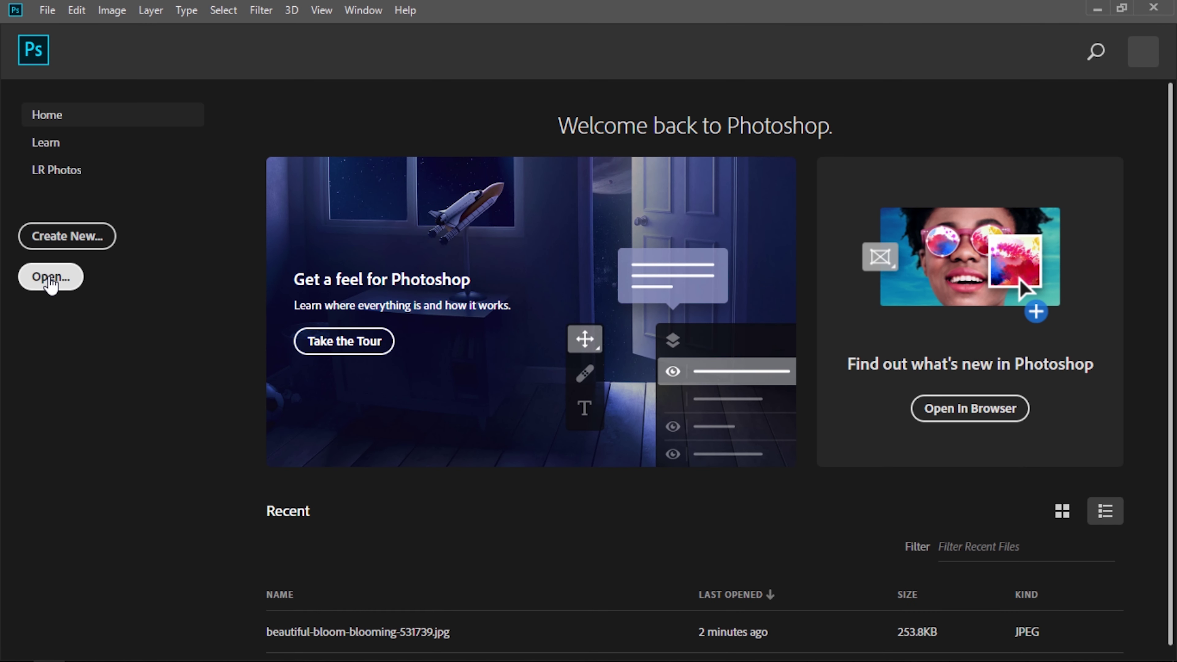
Open beautiful-bloom-blooming-531739.jpg from Downloads and activate the Frame Tool
left_click(52, 276)
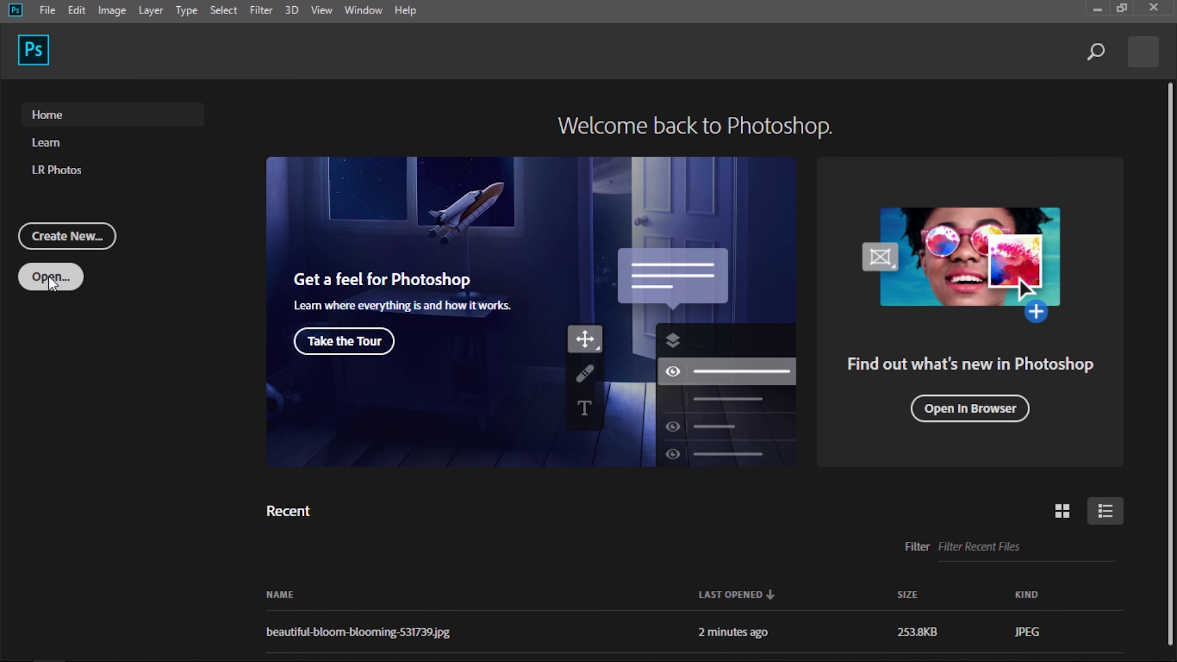
left_click(395, 185)
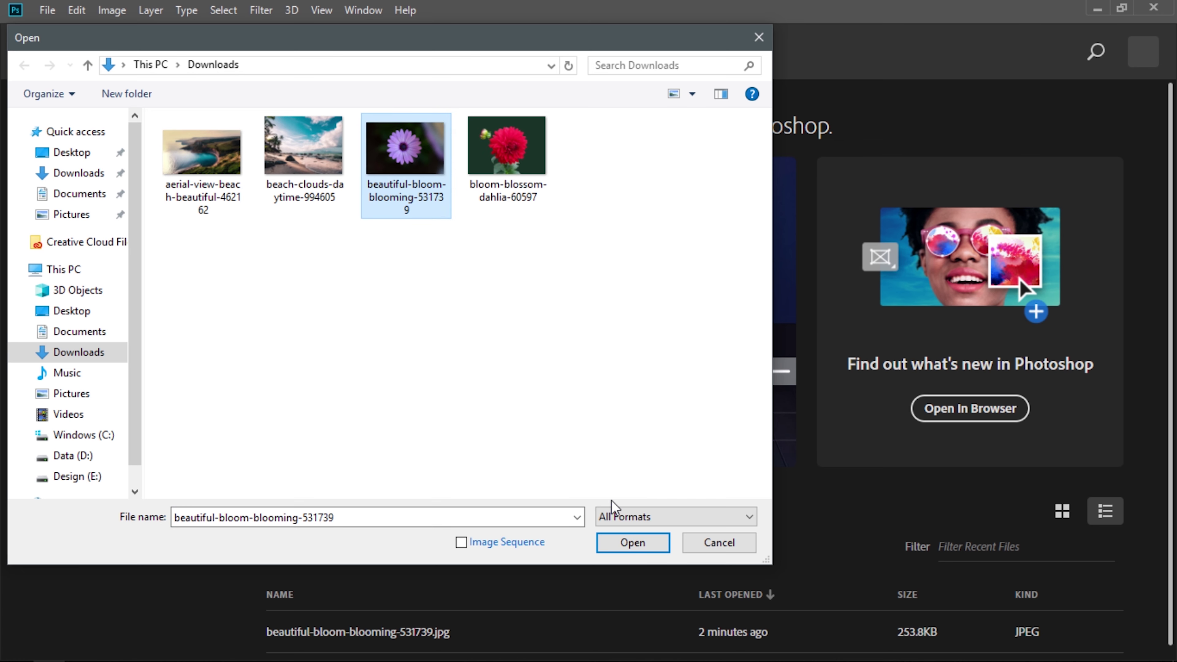
left_click(631, 543)
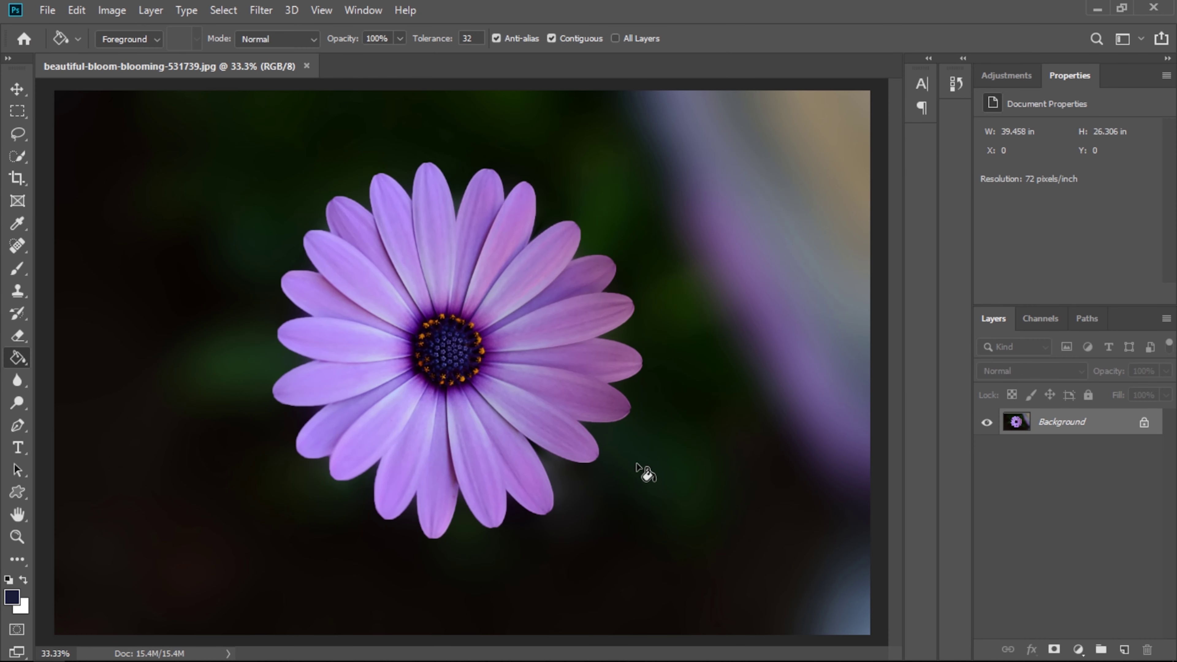
left_click(17, 201)
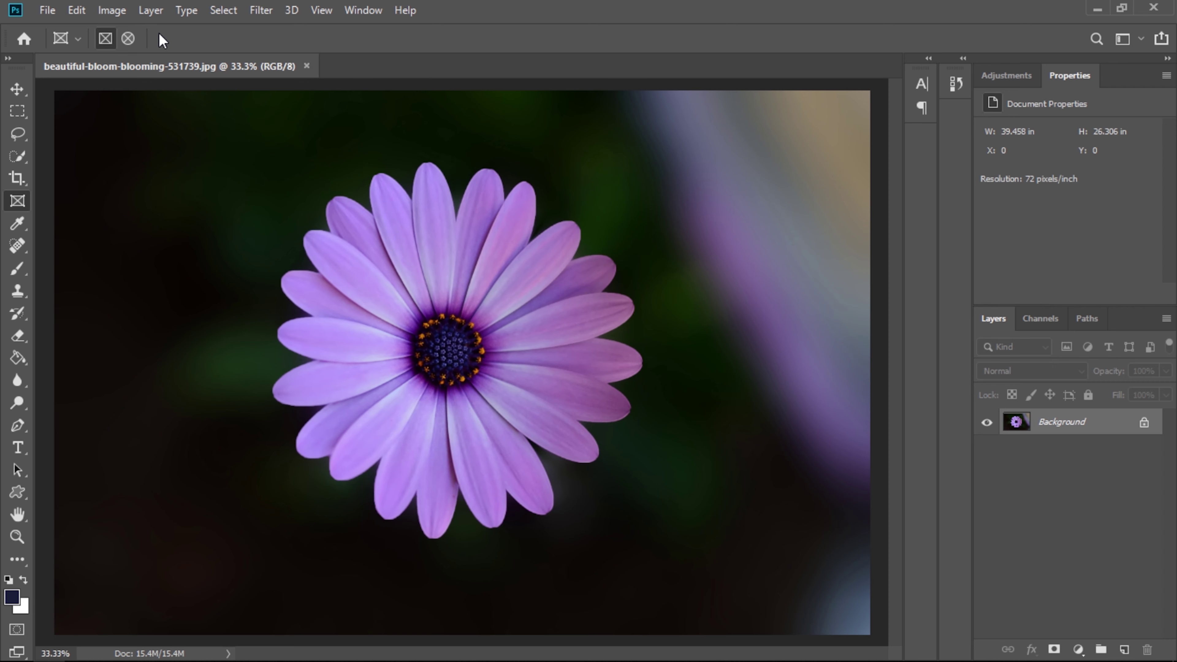
Switch to the Custom Shape Tool and choose the scalloped flower shape
key("v")
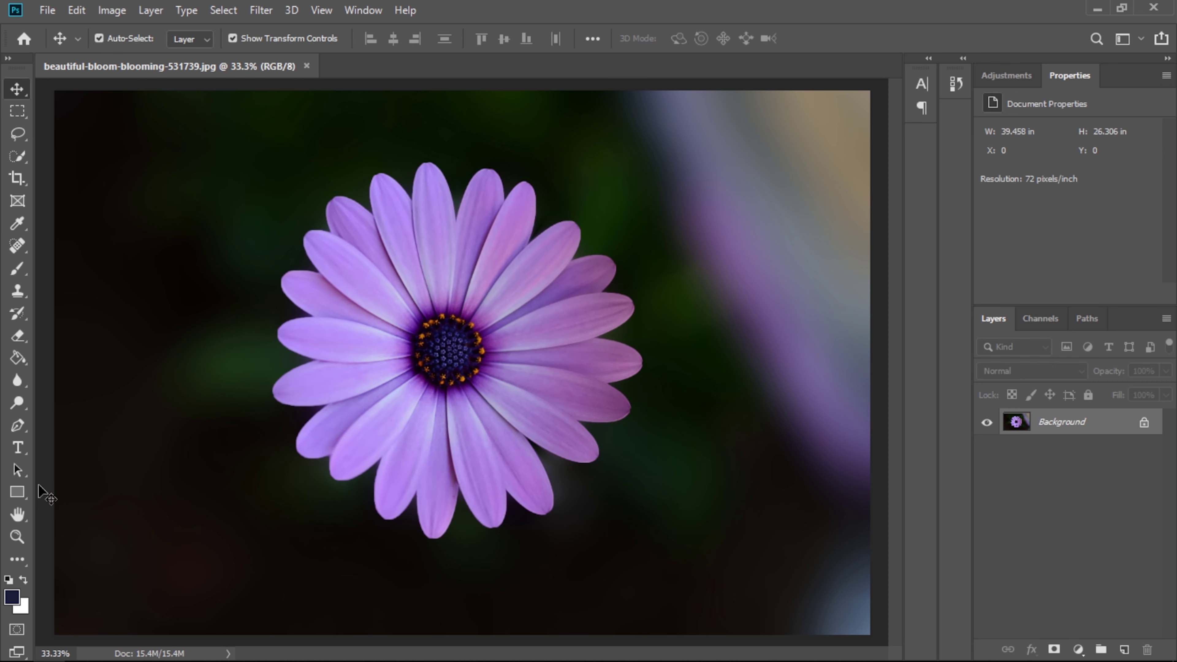
left_click(22, 490)
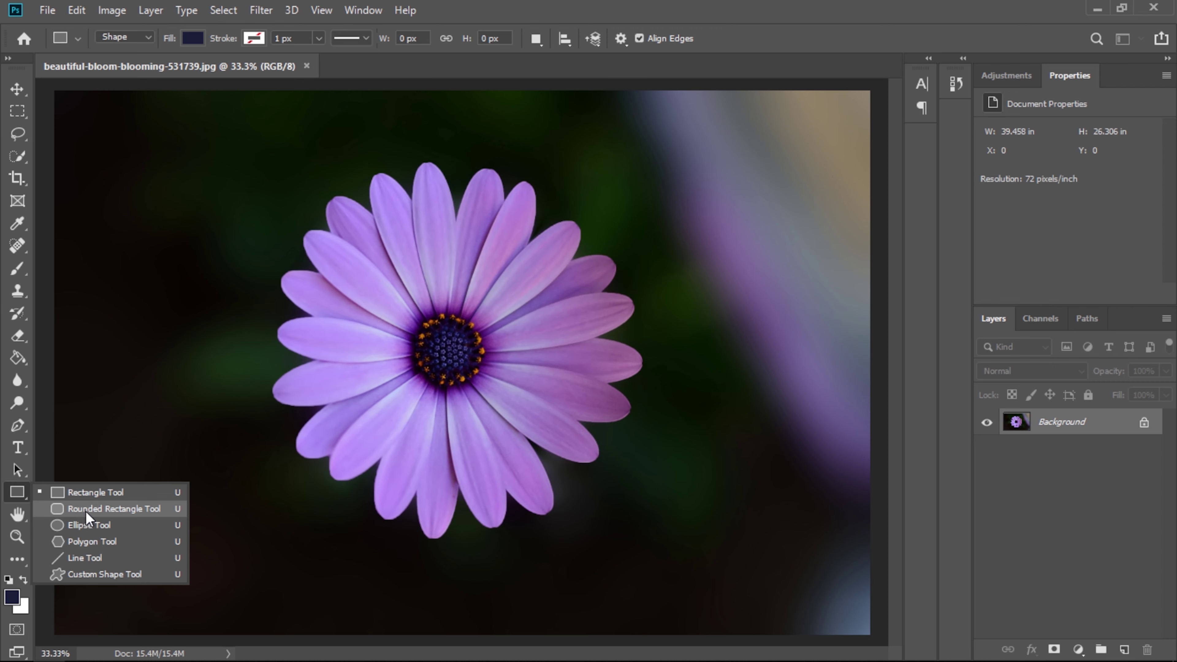
left_click(123, 573)
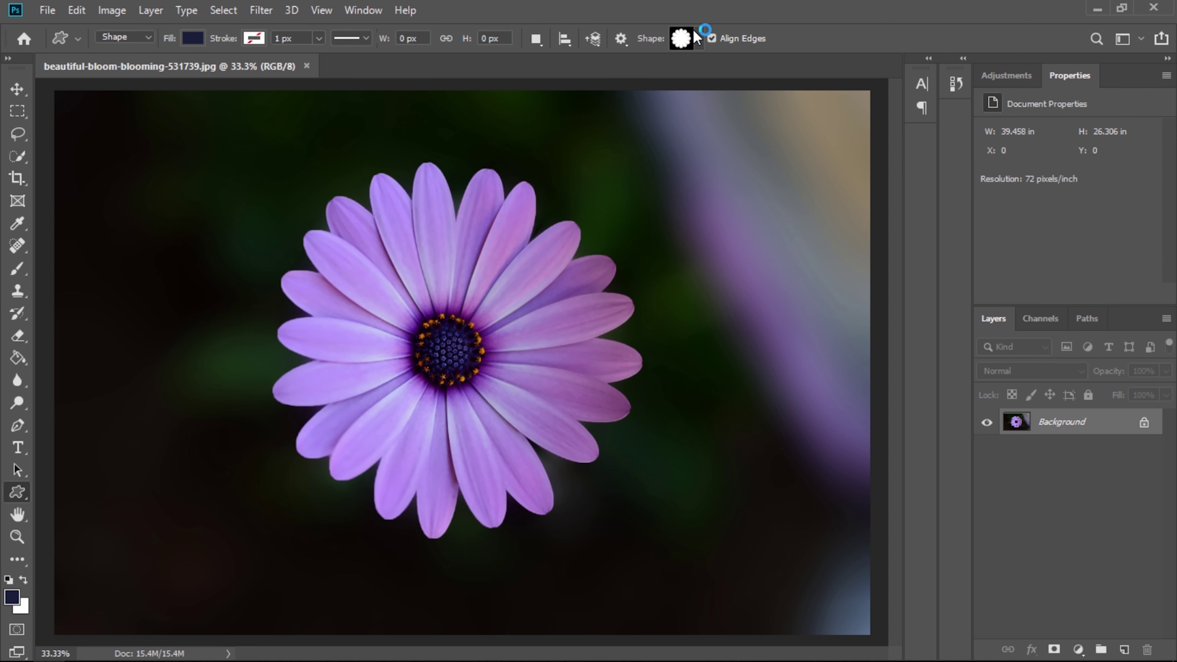
left_click(697, 40)
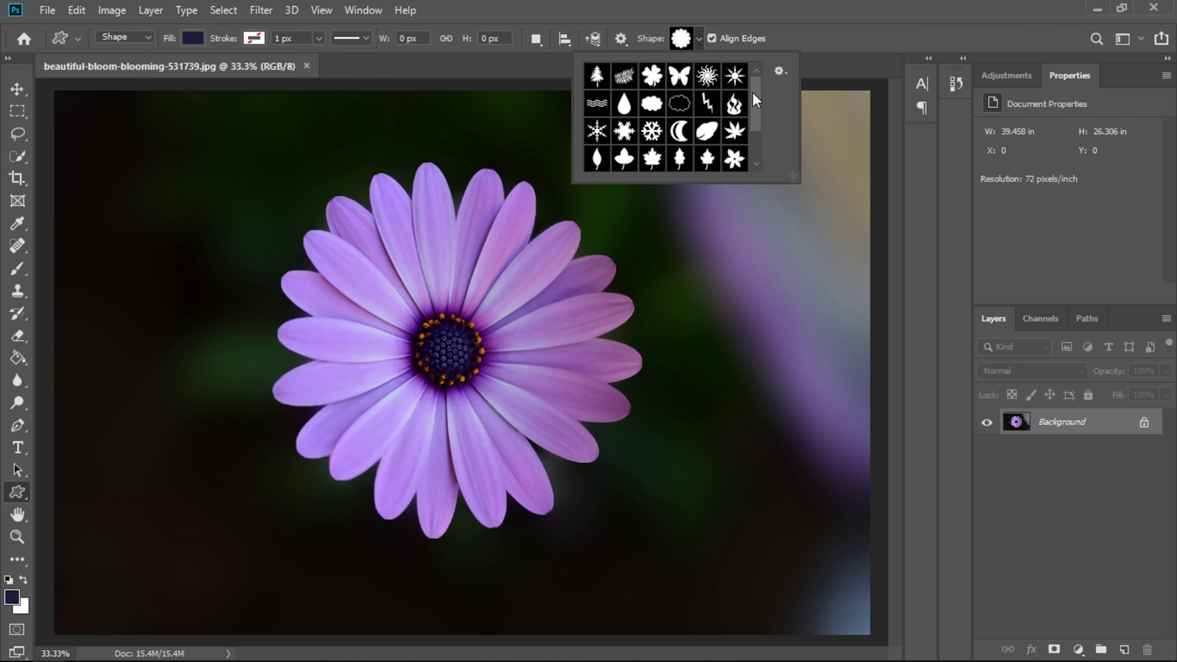
mouse_move(753, 92)
left_mouse_down()
mouse_move(753, 139)
mouse_move(752, 93)
mouse_move(754, 132)
mouse_move(756, 106)
mouse_move(713, 137)
left_mouse_up()
left_click(712, 137)
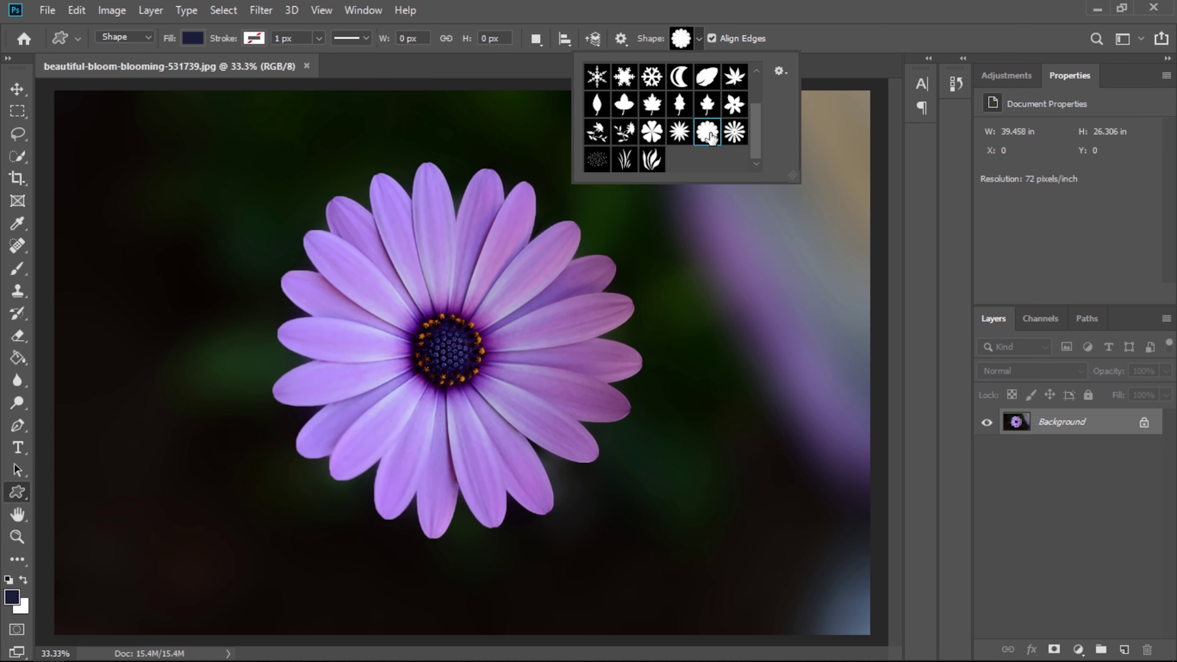
left_click(834, 46)
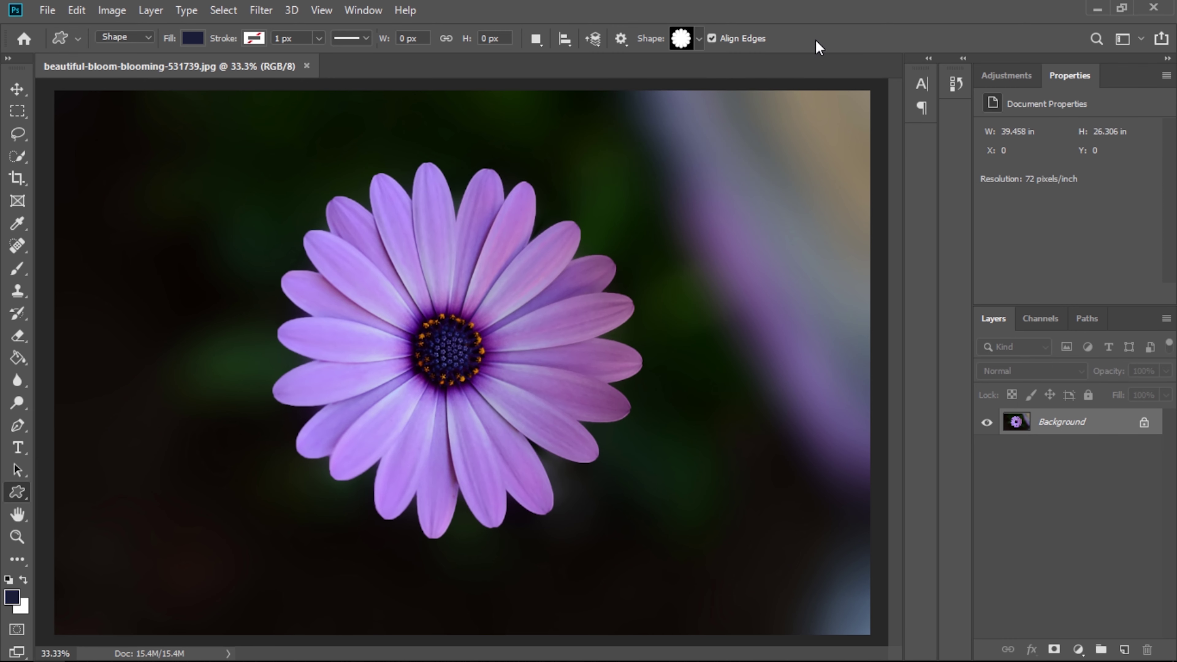
Draw a large scalloped flower from the photo centre, then nudge it down twice
left_click_drag(447, 350, 712, 641)
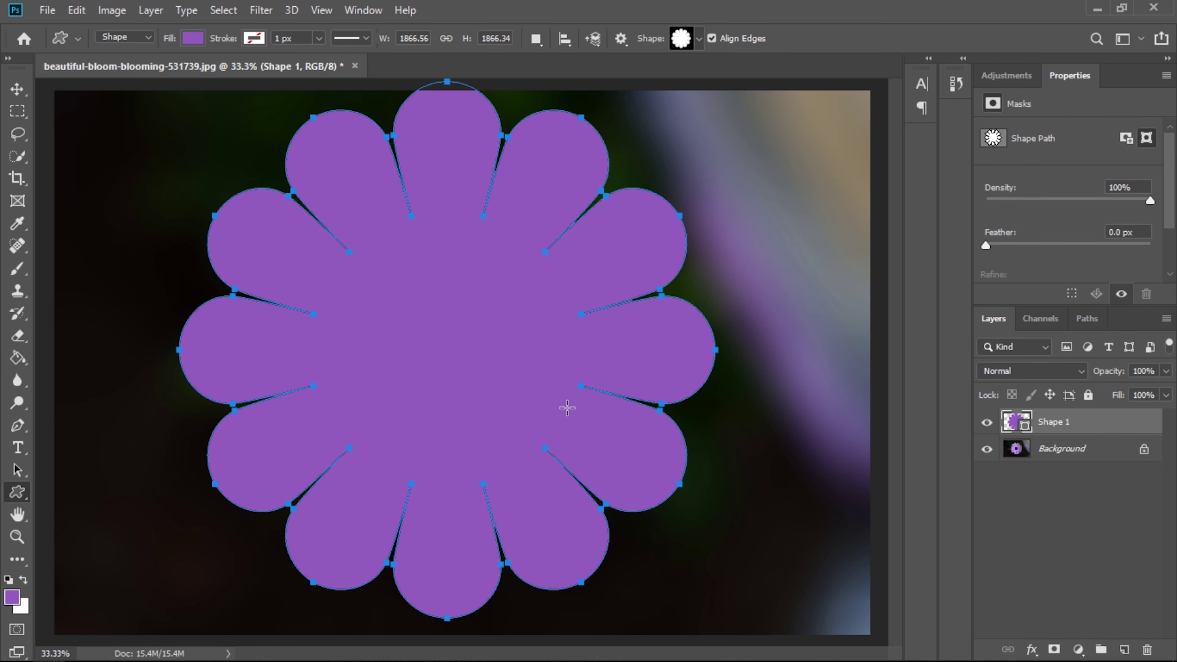
left_click(17, 89)
key("shift+Down")
key("shift+Down")
key("shift+Down")
key("shift+Down")
key("shift+Down")
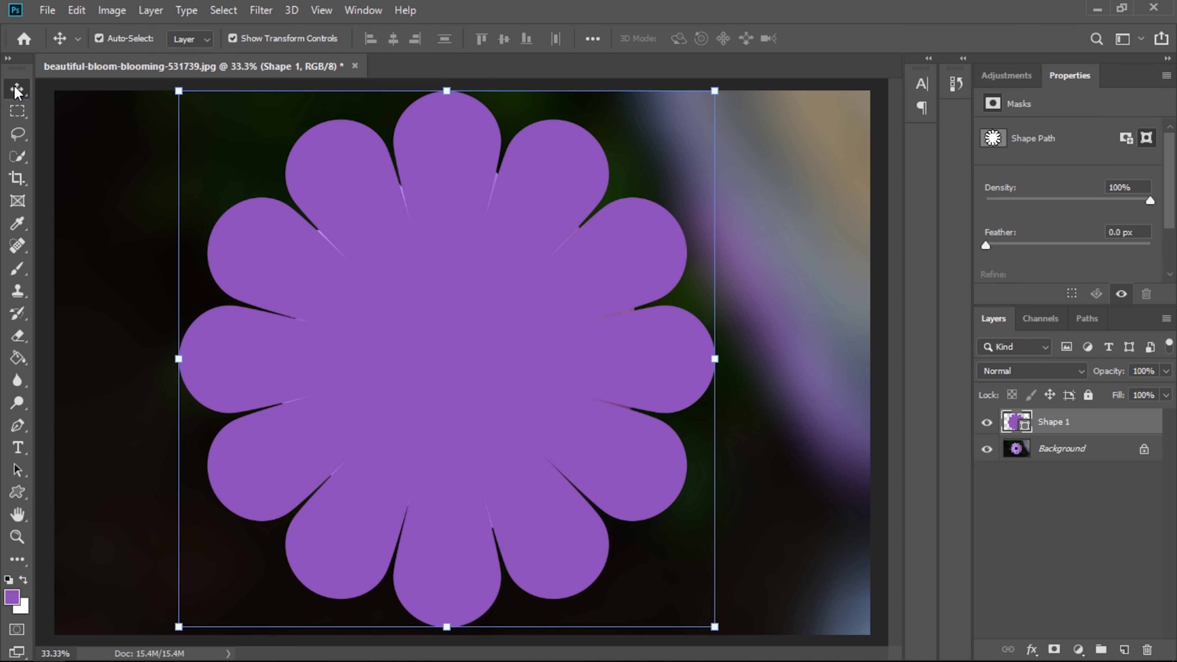
key("shift+Down")
key("shift+Down")
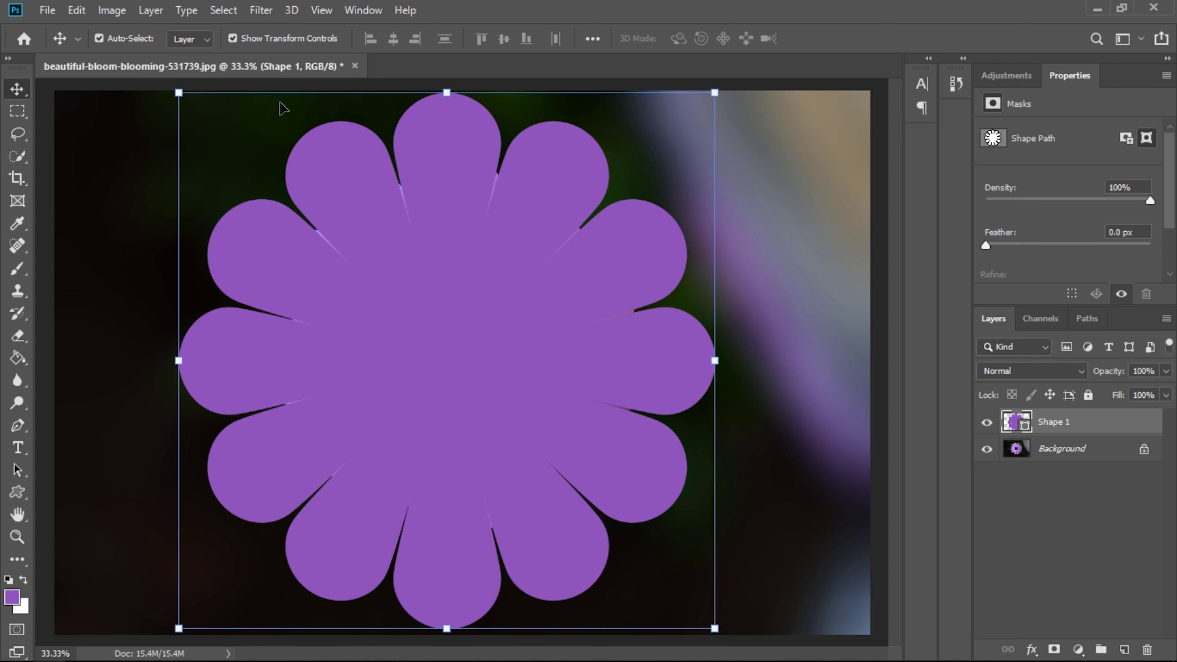
Convert the Shape 1 flower layer into a frame with Layer > New > Convert to Frame
left_click(152, 11)
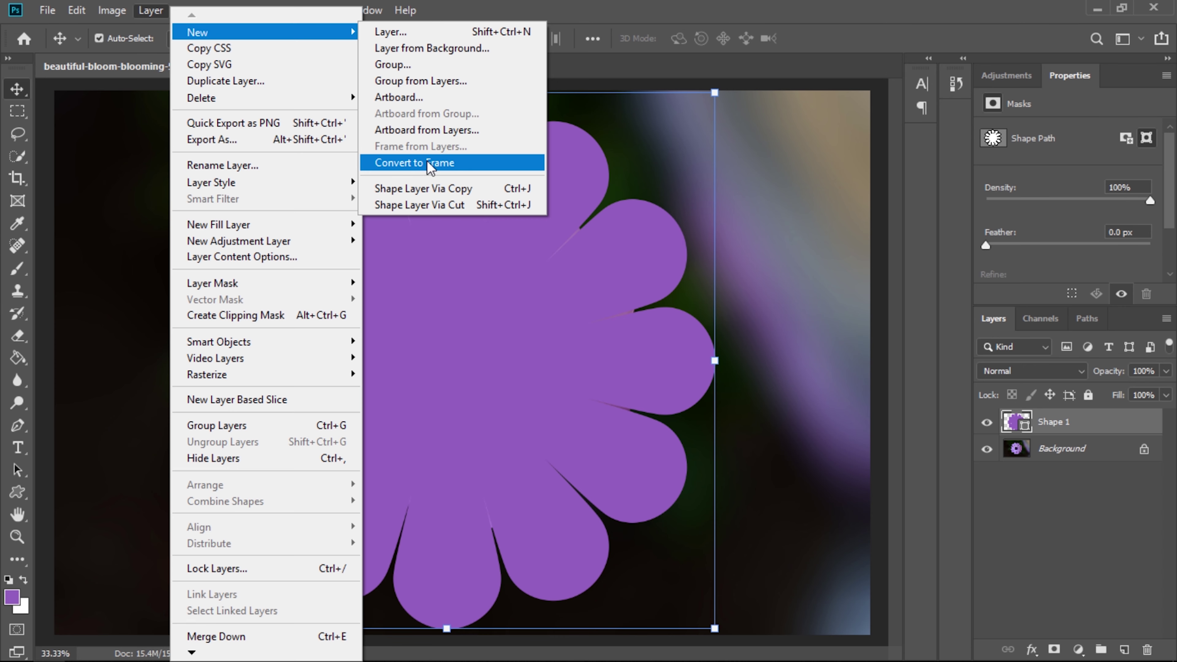
left_click(391, 162)
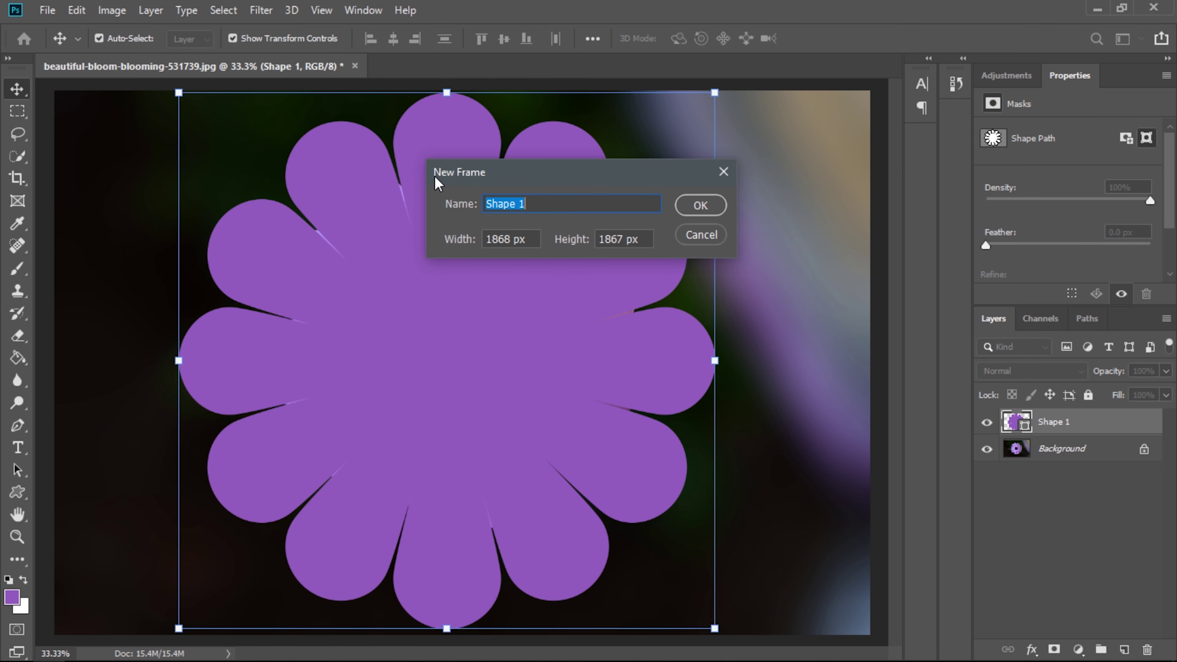
left_click(701, 205)
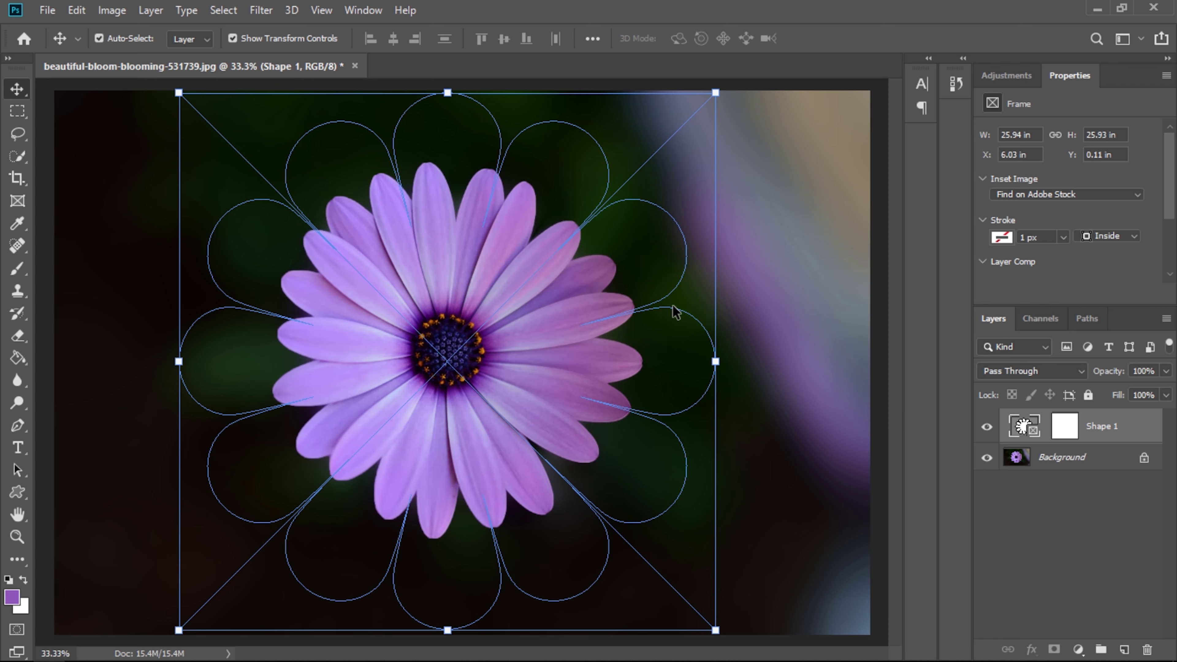
Unlock the background photo into the flower frame as Layer 0 Frame, then zoom out
left_click(48, 9)
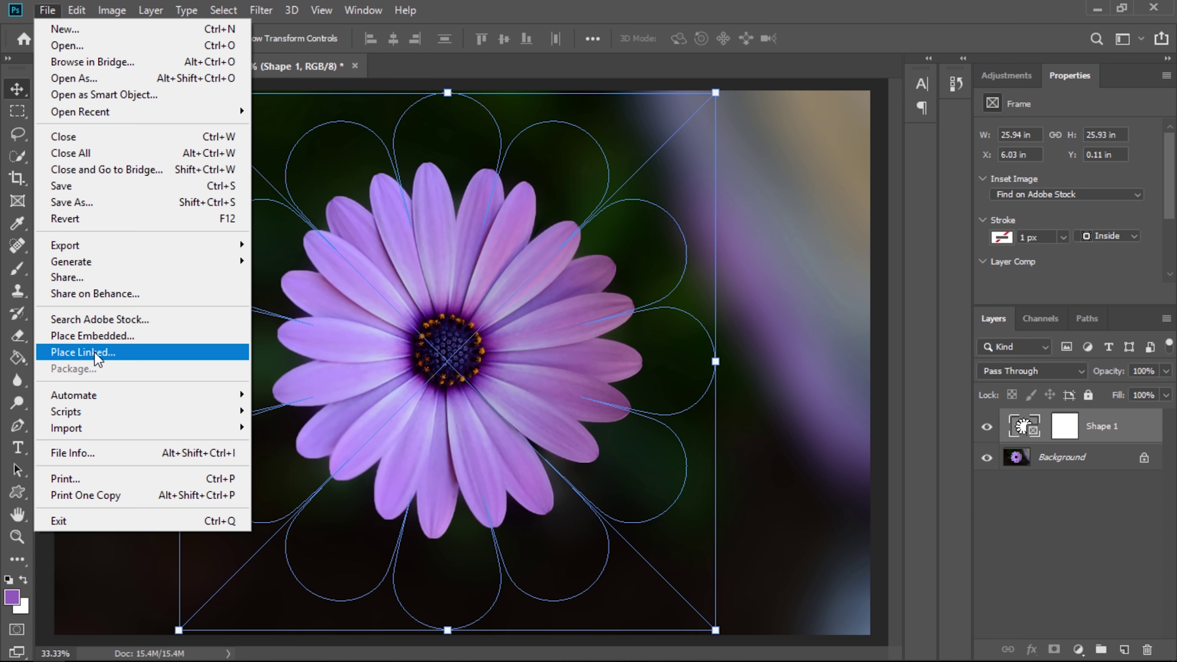
left_click(1005, 488)
left_click(1072, 478)
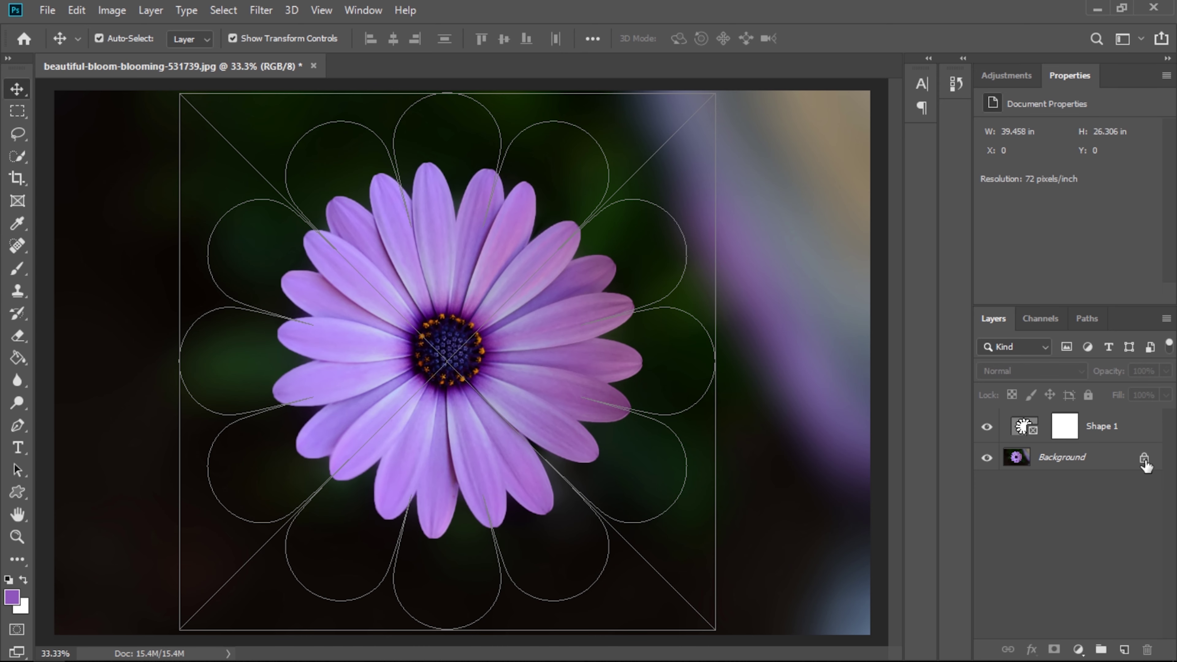
left_click(1144, 459)
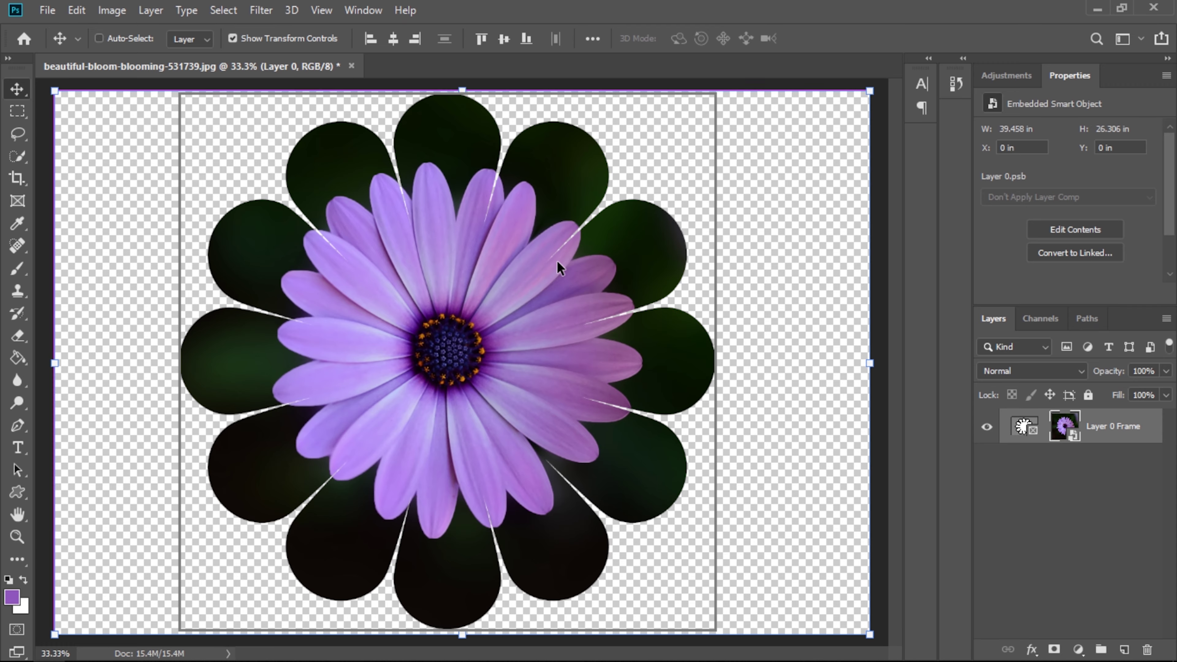
key("ctrl+minus")
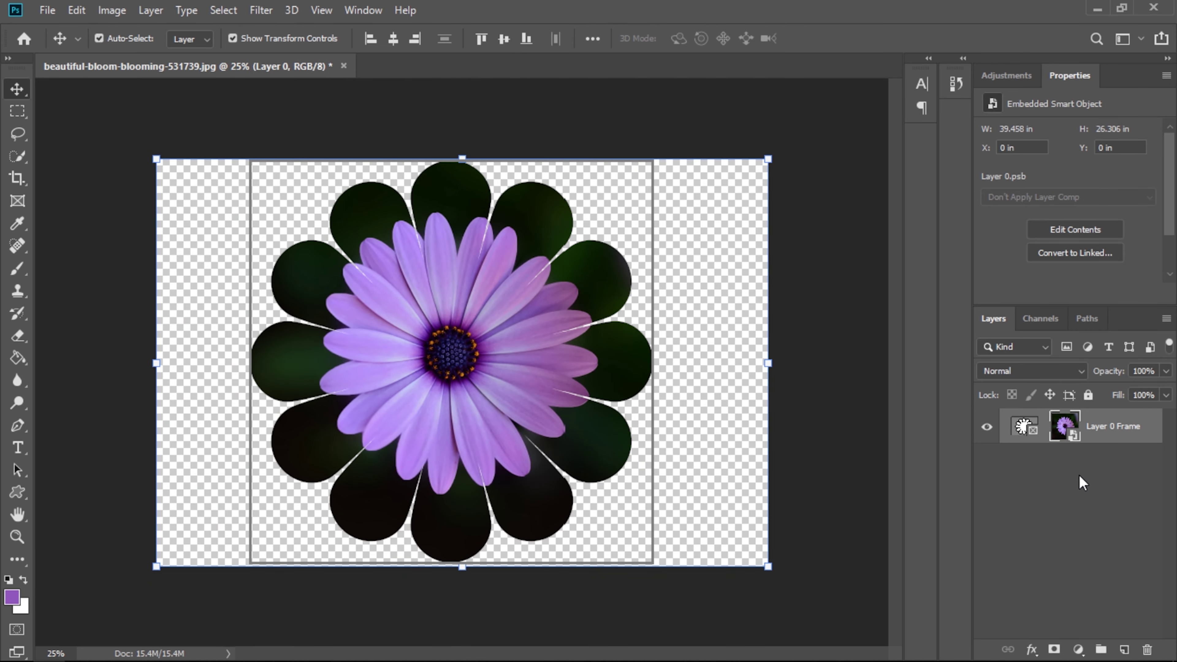
left_click(1036, 512)
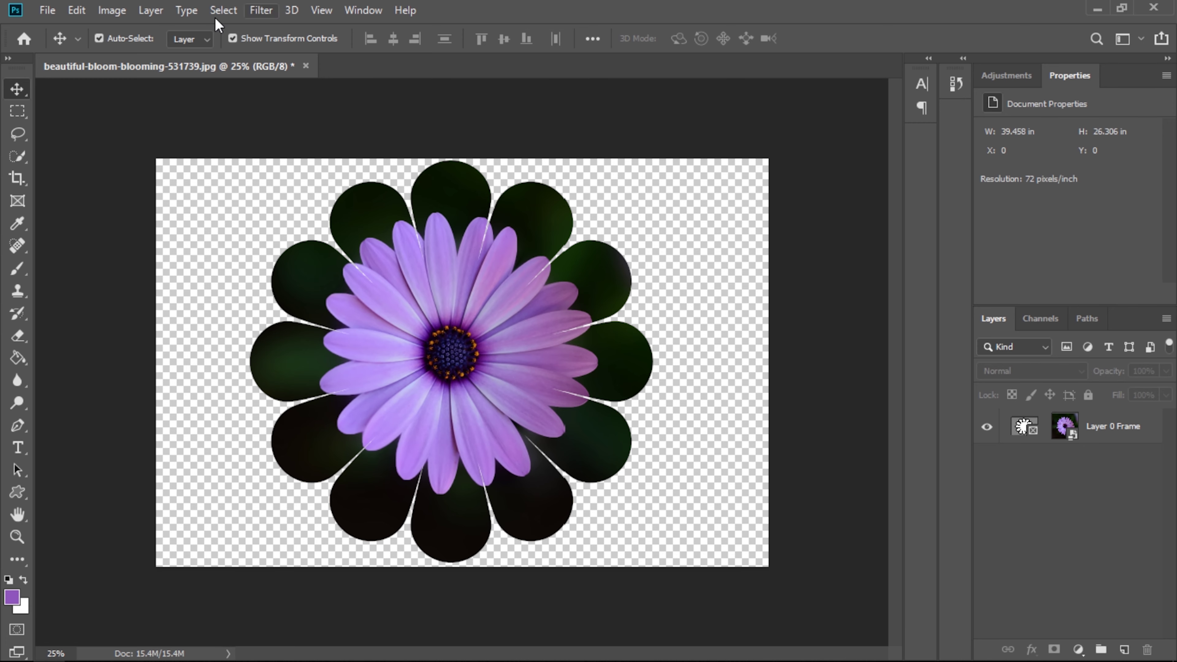
Open the red dahlia photo bloom-blossom-dahlia-60597.jpg
left_click(45, 10)
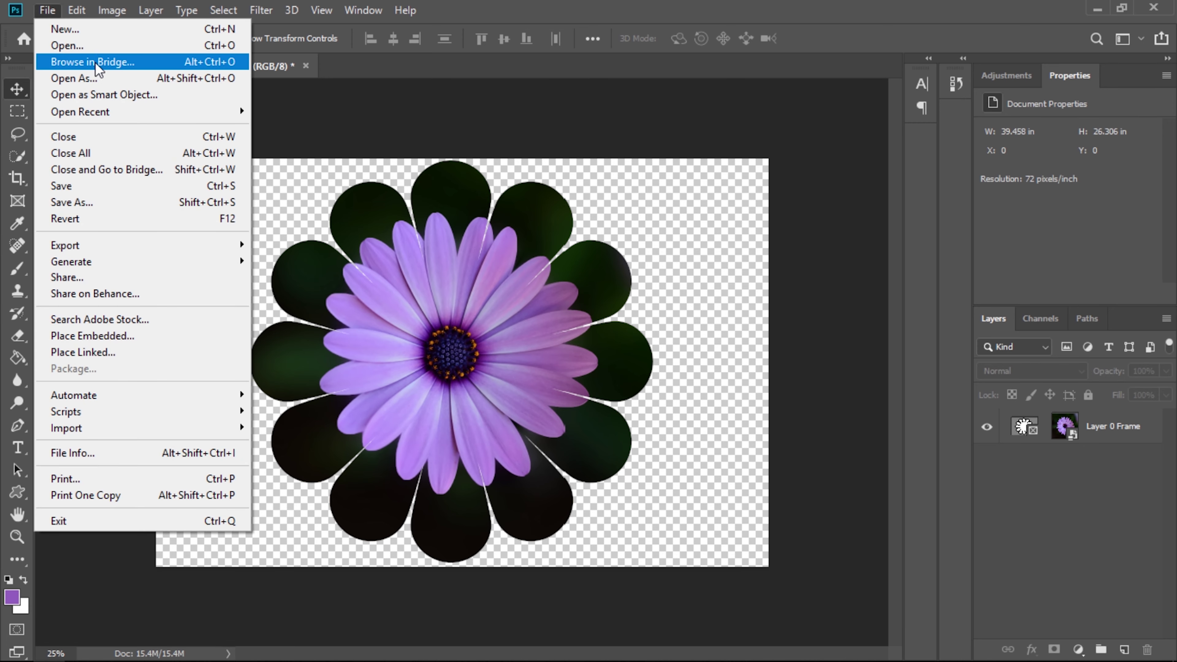
left_click(101, 46)
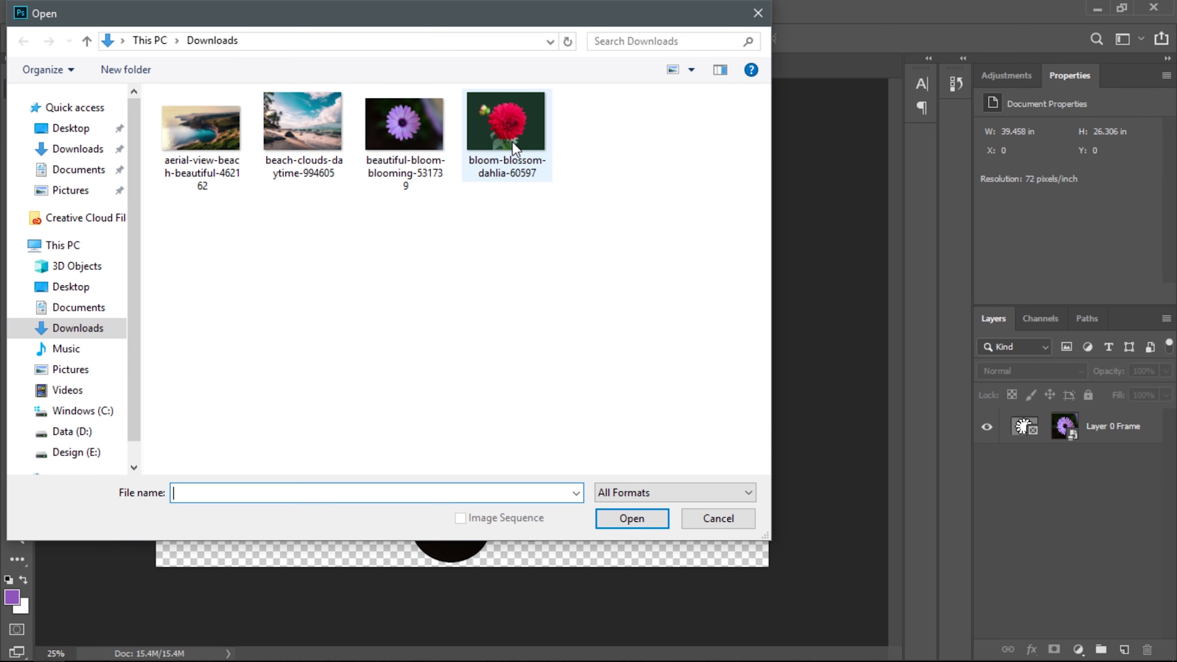
left_click(506, 130)
left_click(632, 518)
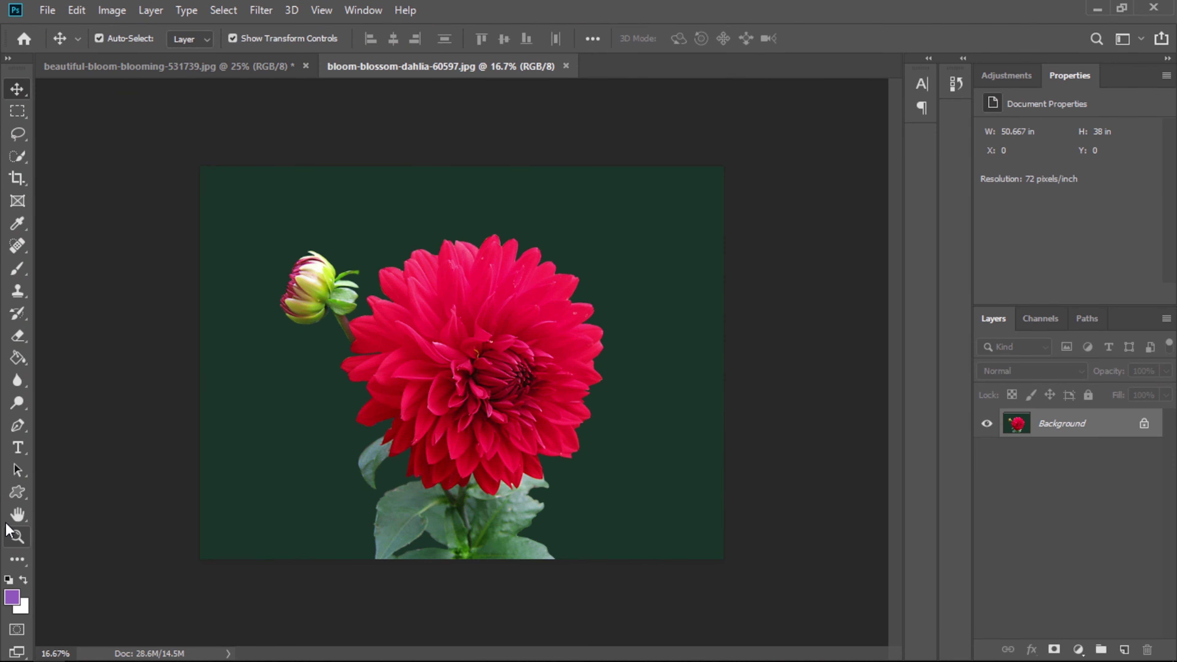
Select the Custom Shape Tool and browse the nature shapes, picking Snowflake 3
left_click(24, 492)
left_click(698, 39)
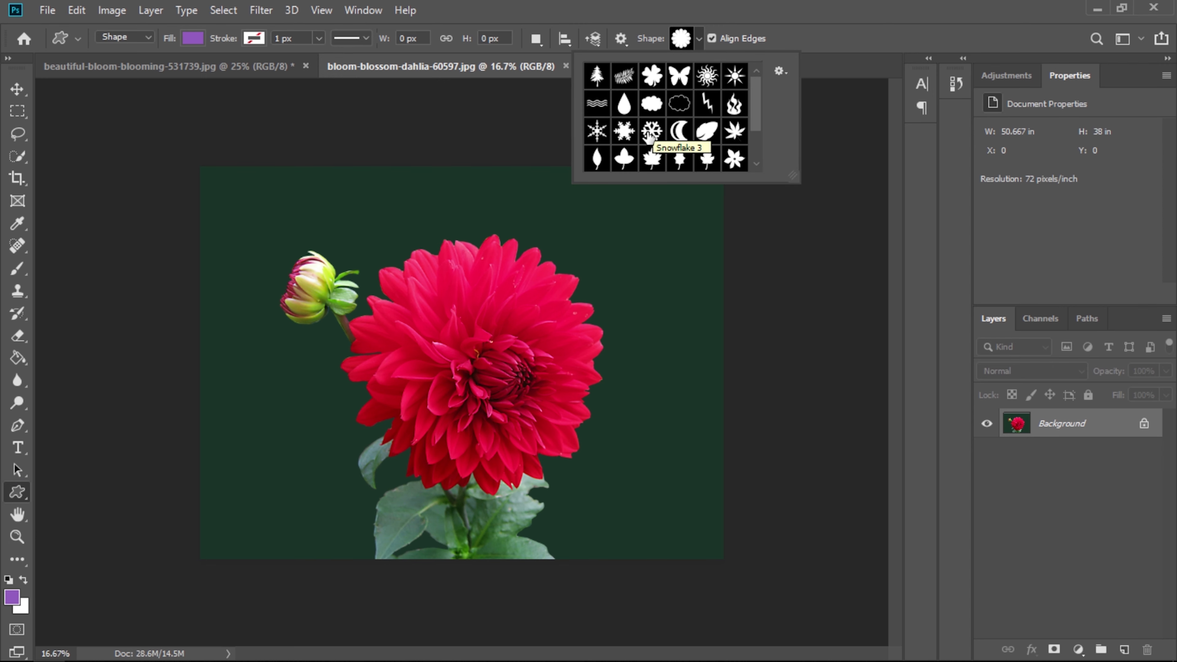
left_click(624, 132)
scroll(653, 134, "down", 1)
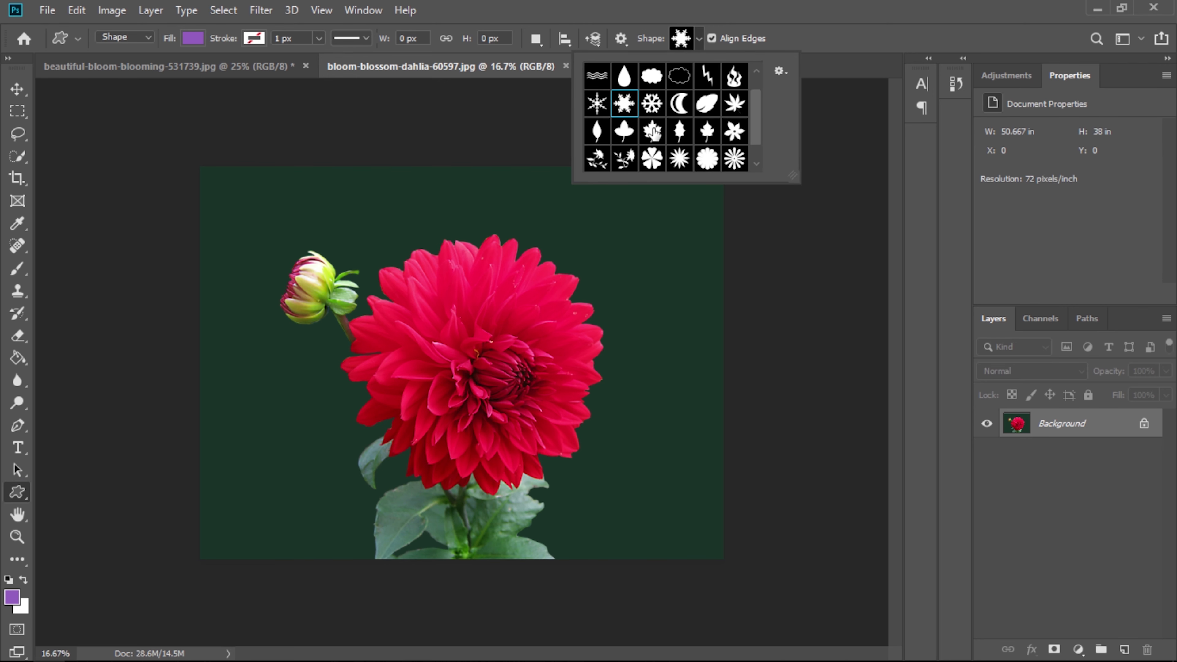
scroll(653, 134, "down", 1)
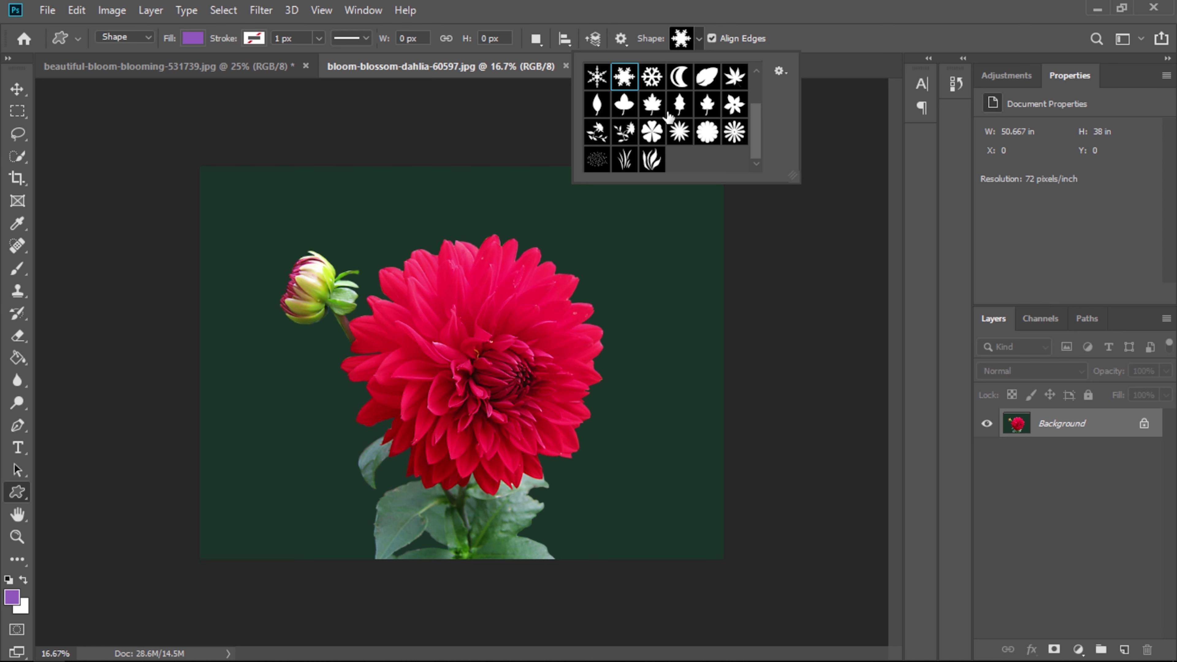
scroll(670, 118, "up", 2)
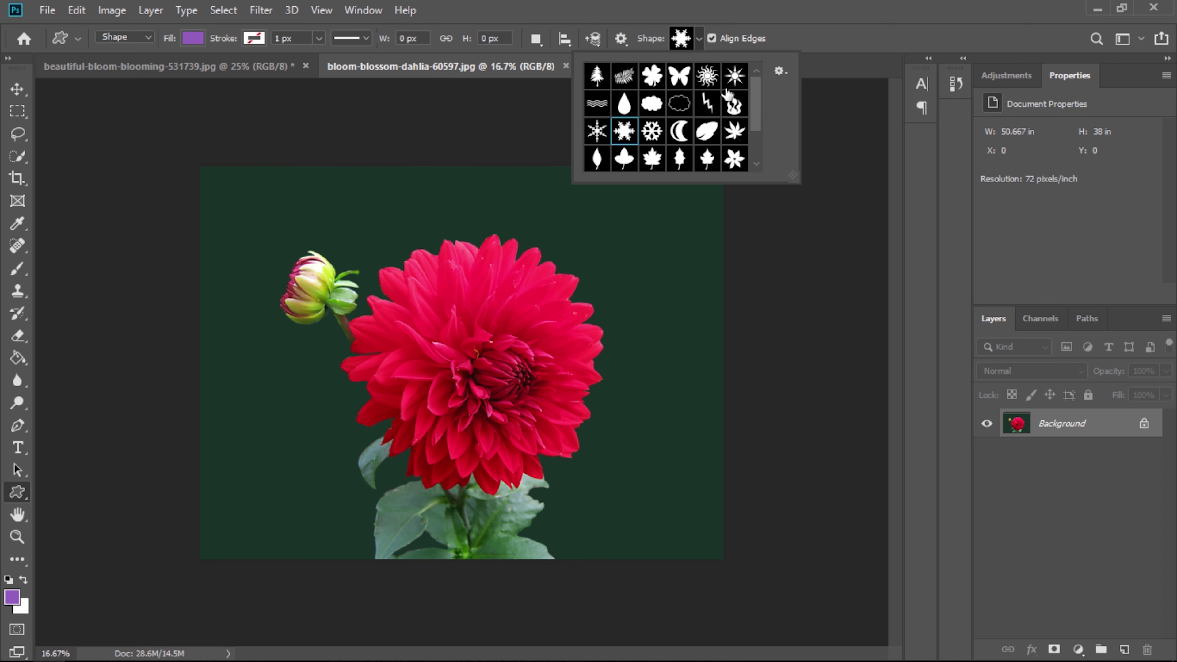
Replace the current shapes with the All shape set and pick the 12-point starburst
left_click(779, 72)
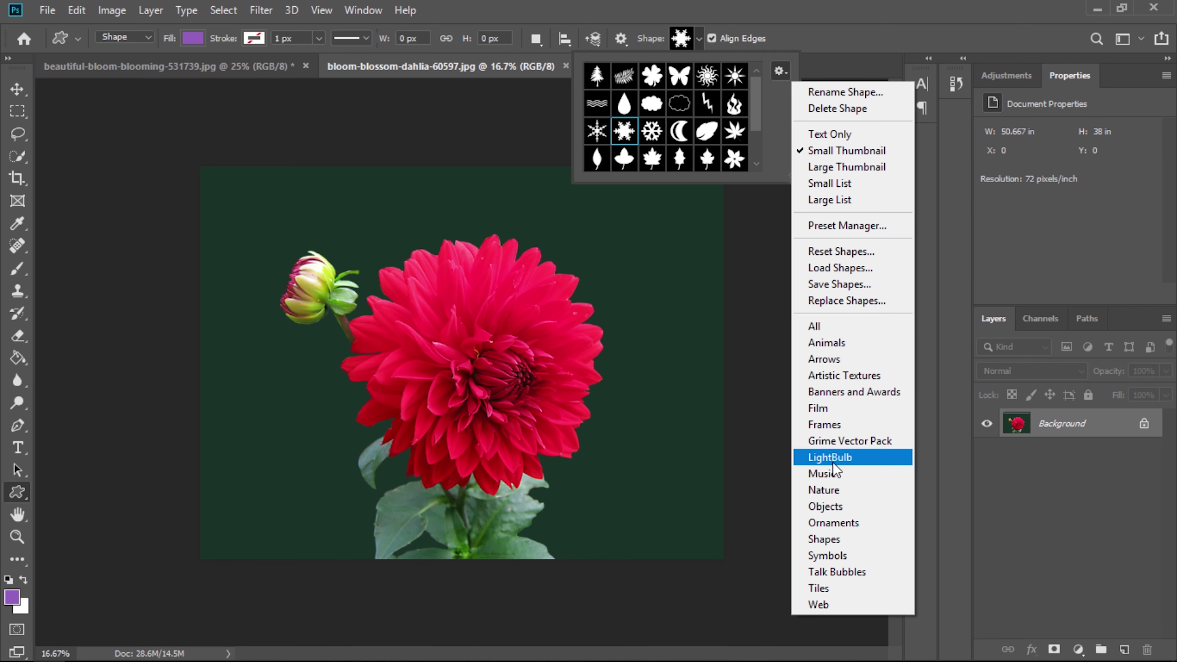
left_click(823, 322)
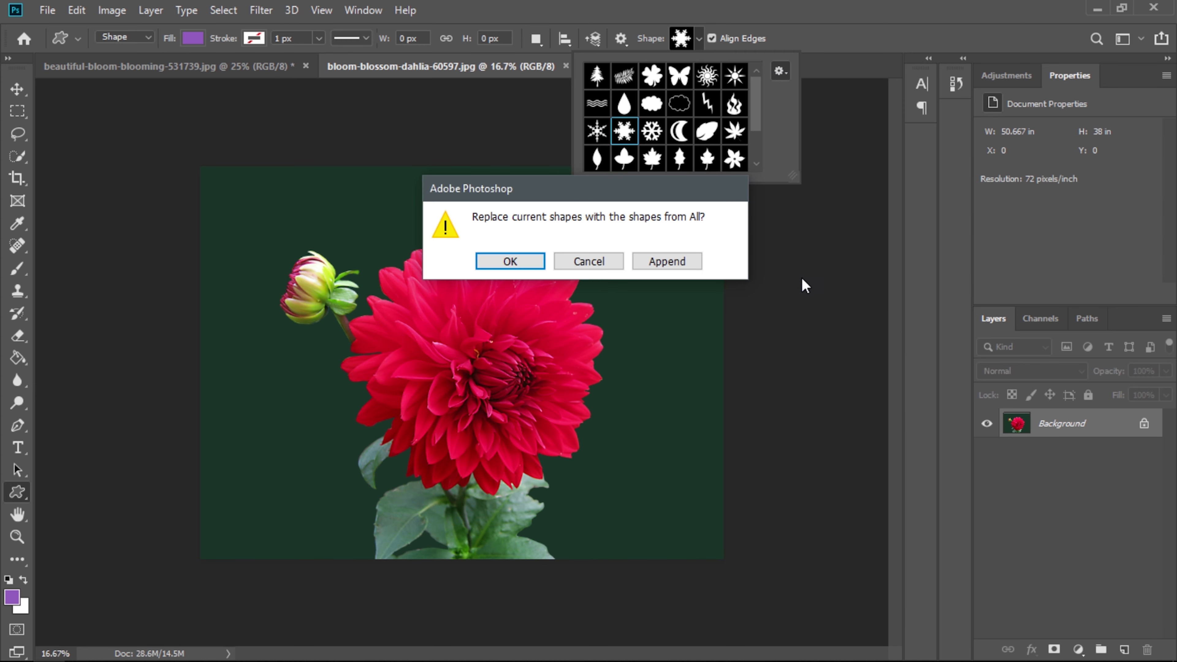
left_click(521, 265)
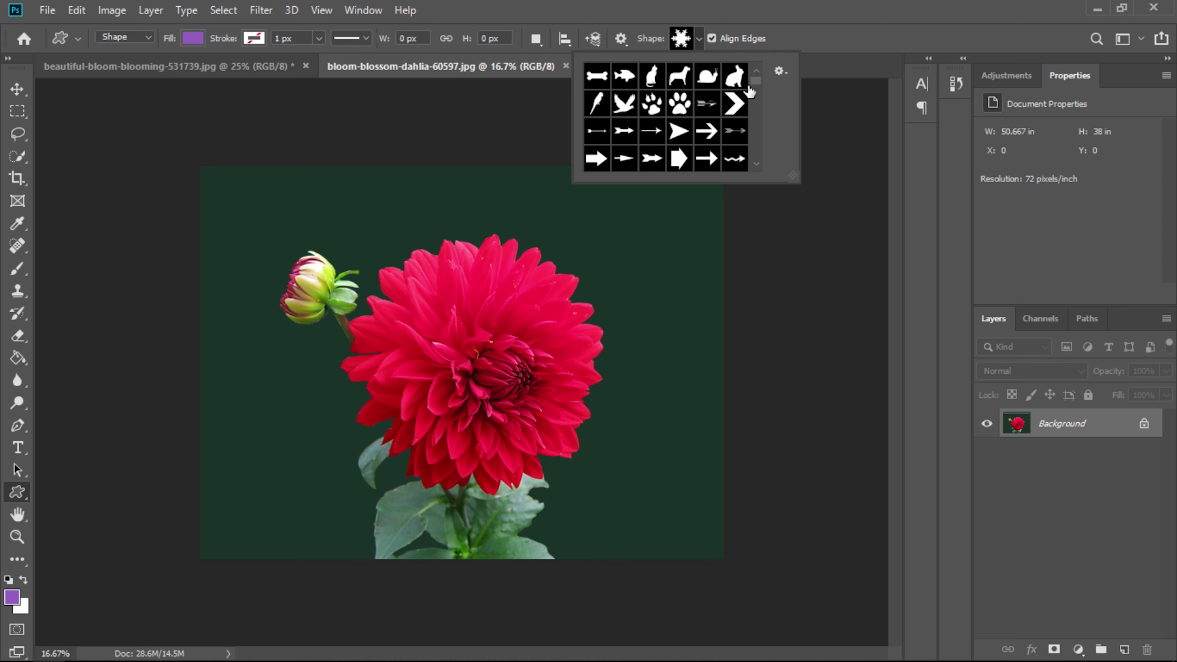
left_click_drag(752, 77, 757, 122)
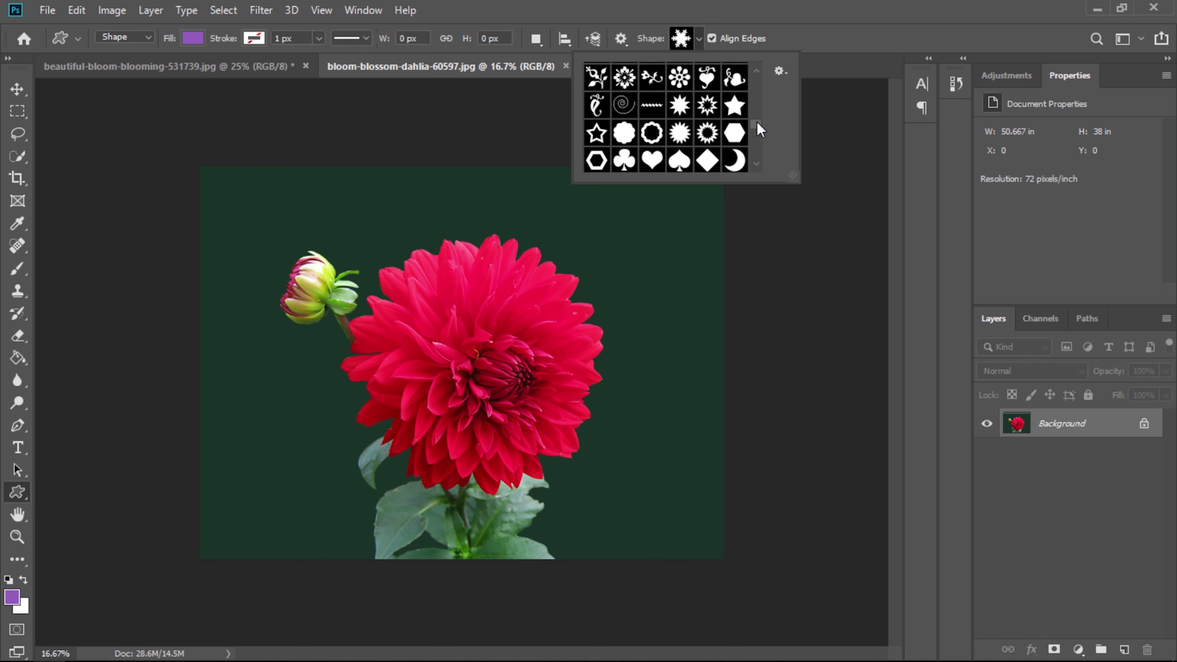
left_click(679, 134)
Draw a large 12-point starburst over the dahlia and nudge it down slightly
left_click(466, 343)
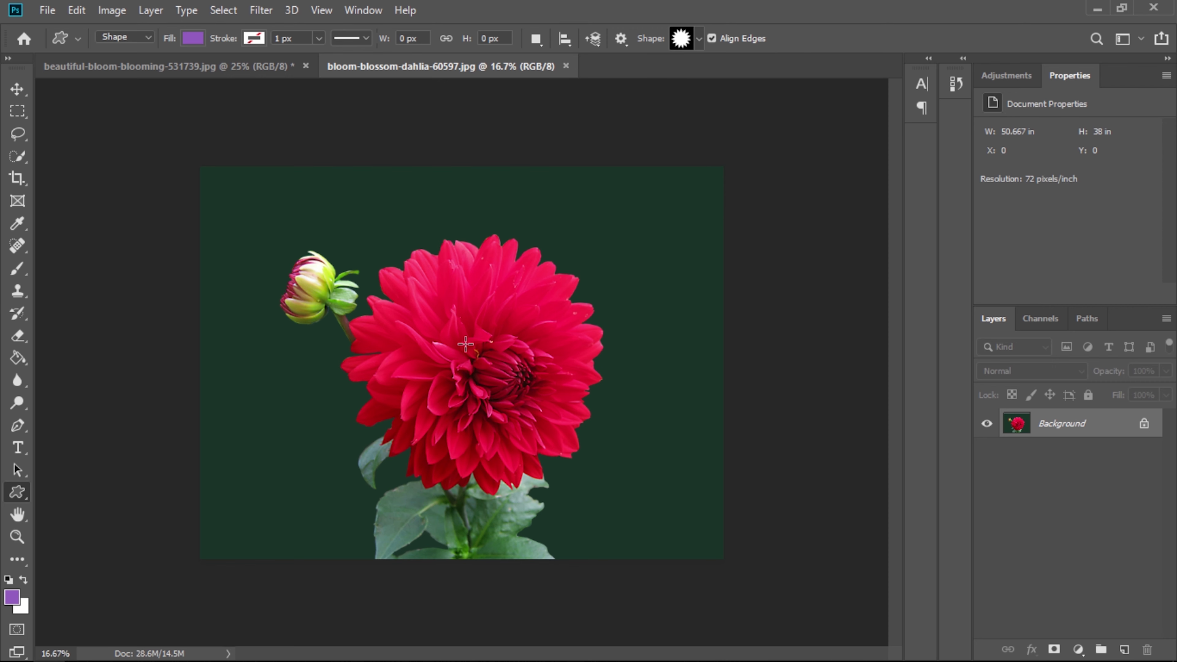
left_click(465, 343)
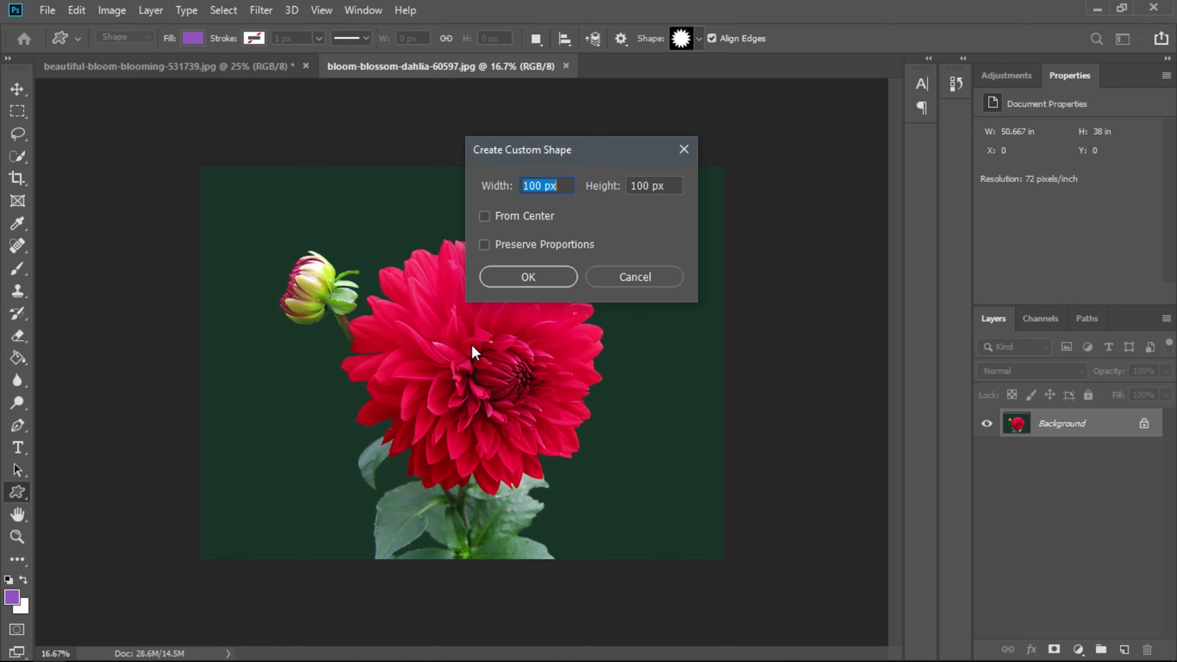
left_click(631, 278)
left_click_drag(476, 360, 704, 548)
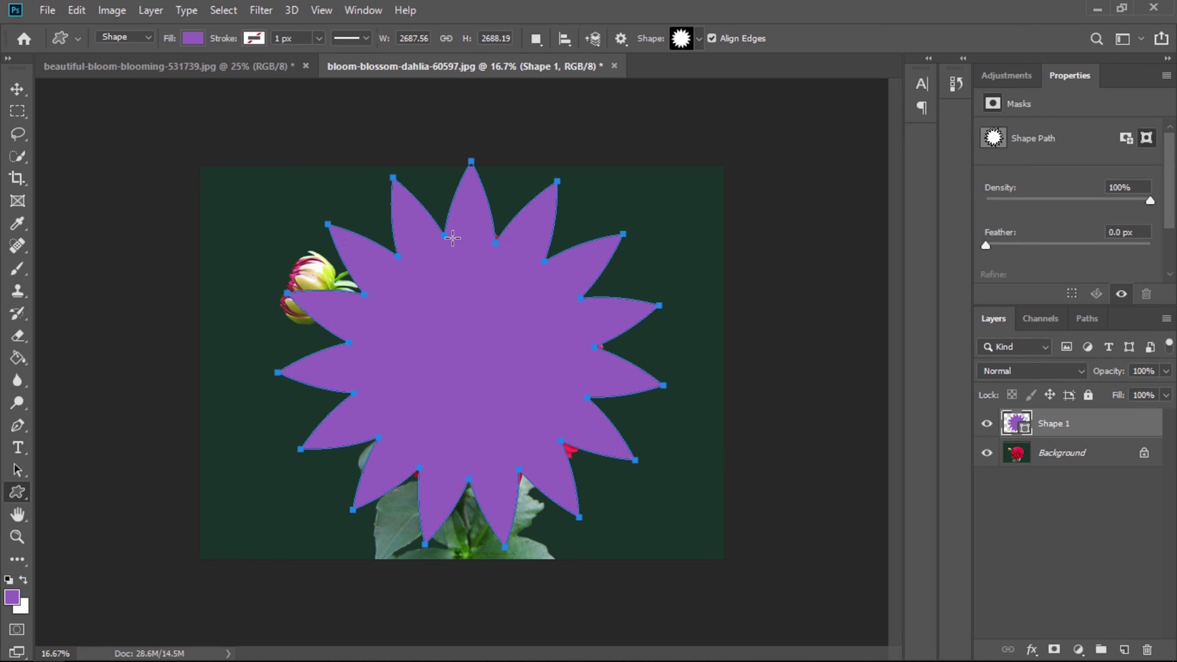
left_click(19, 90)
key("shift+Down")
key("shift+Down")
key("shift+Down")
key("shift+Down")
key("shift+Down")
key("shift+Down")
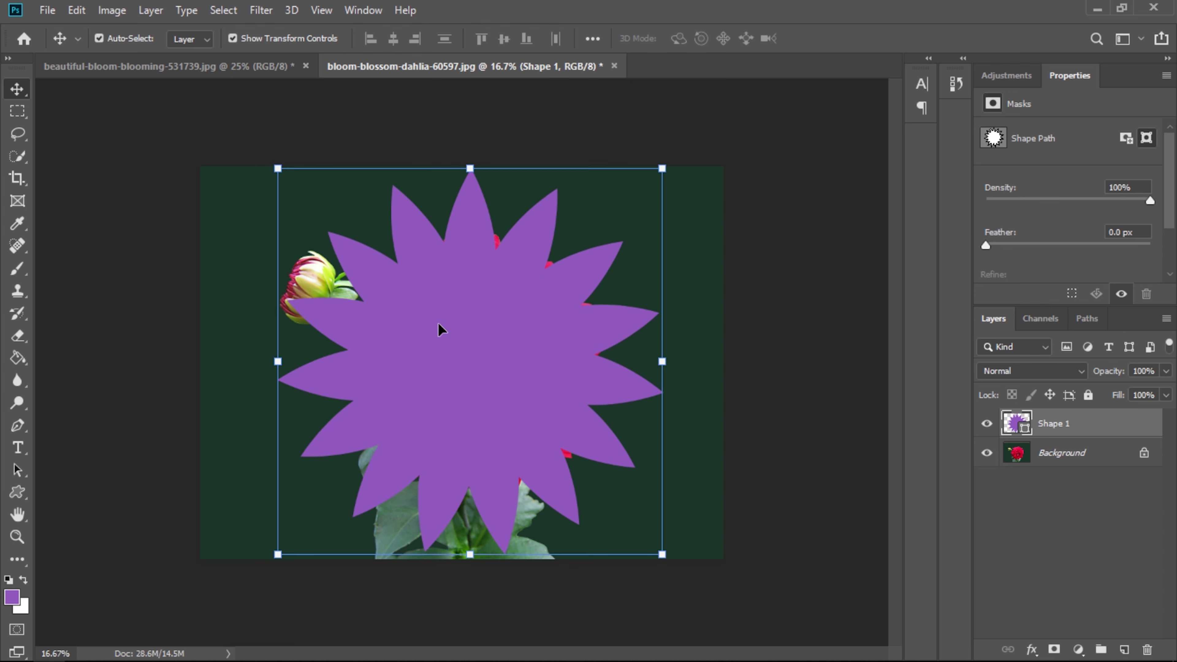
key("shift+Down")
key("shift+Down")
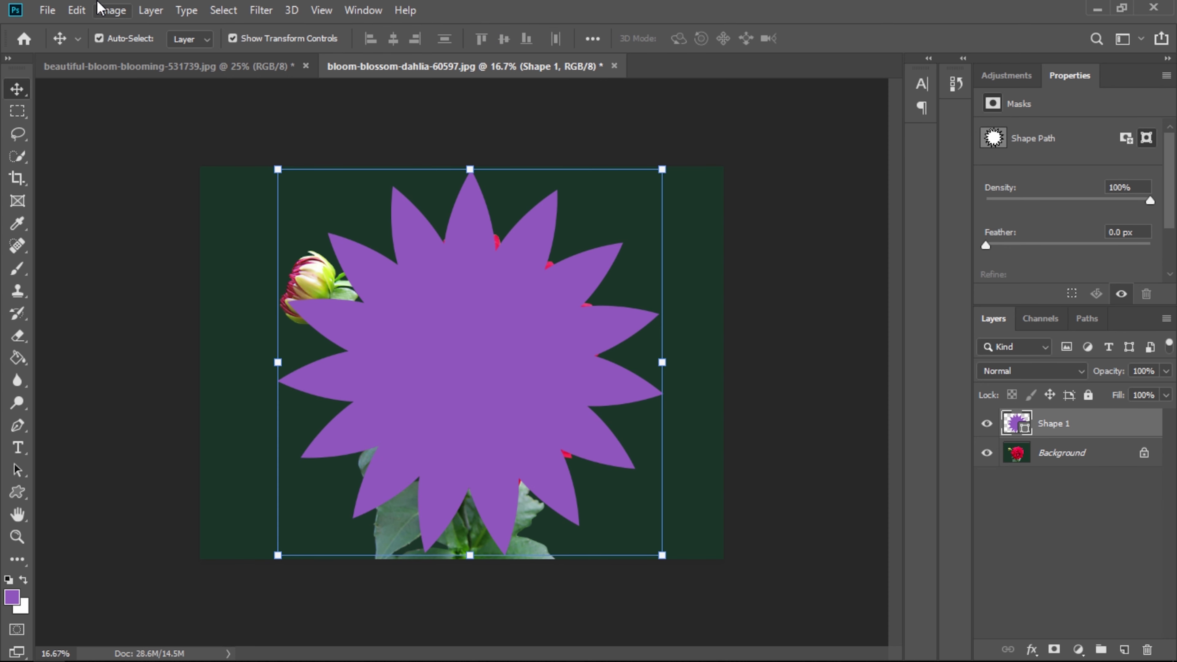
left_click(151, 10)
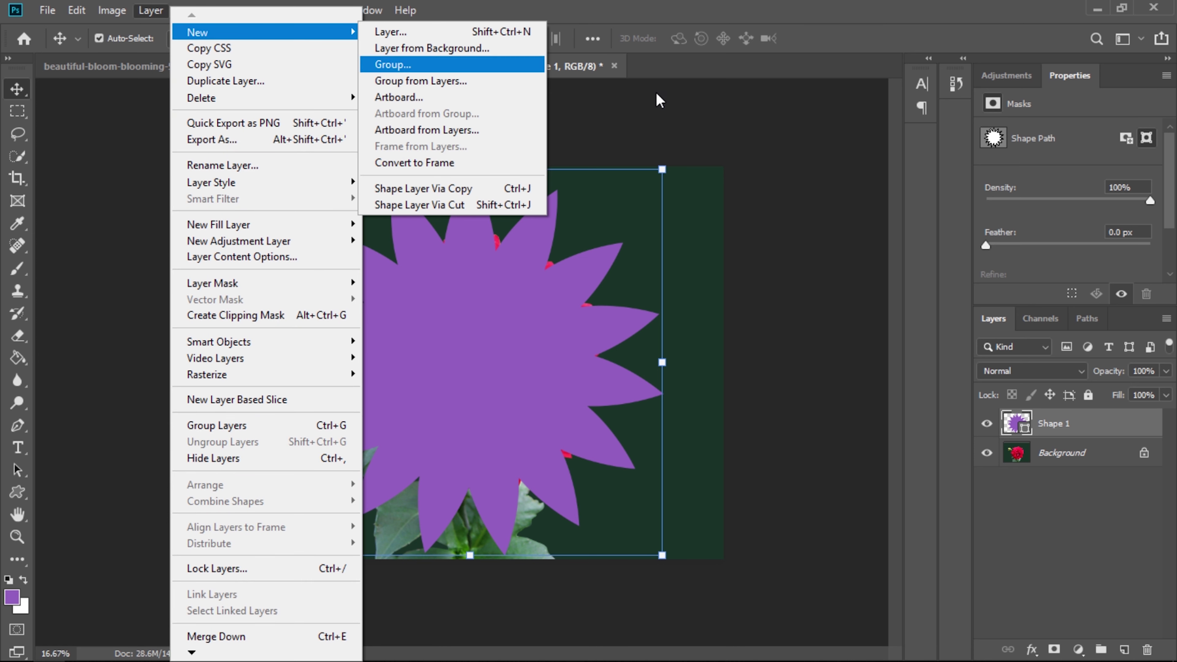
Convert the starburst Shape 1 into a frame and unlock the dahlia to fill it
mouse_move(267, 32)
left_click(1111, 506)
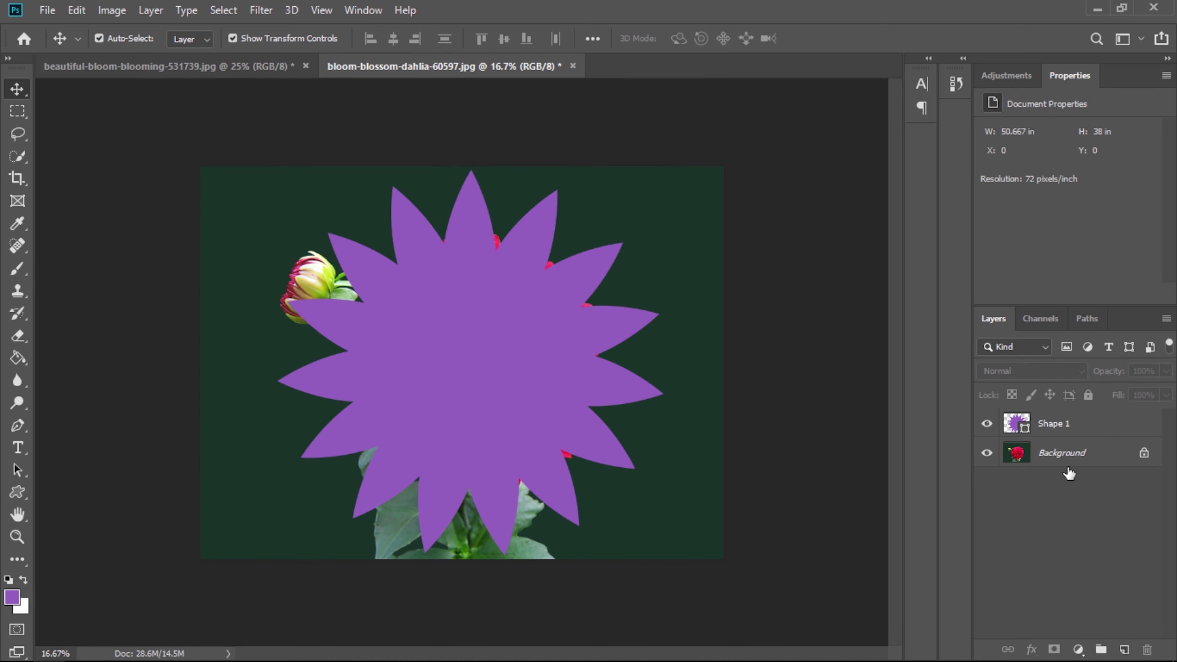
left_click(1053, 429)
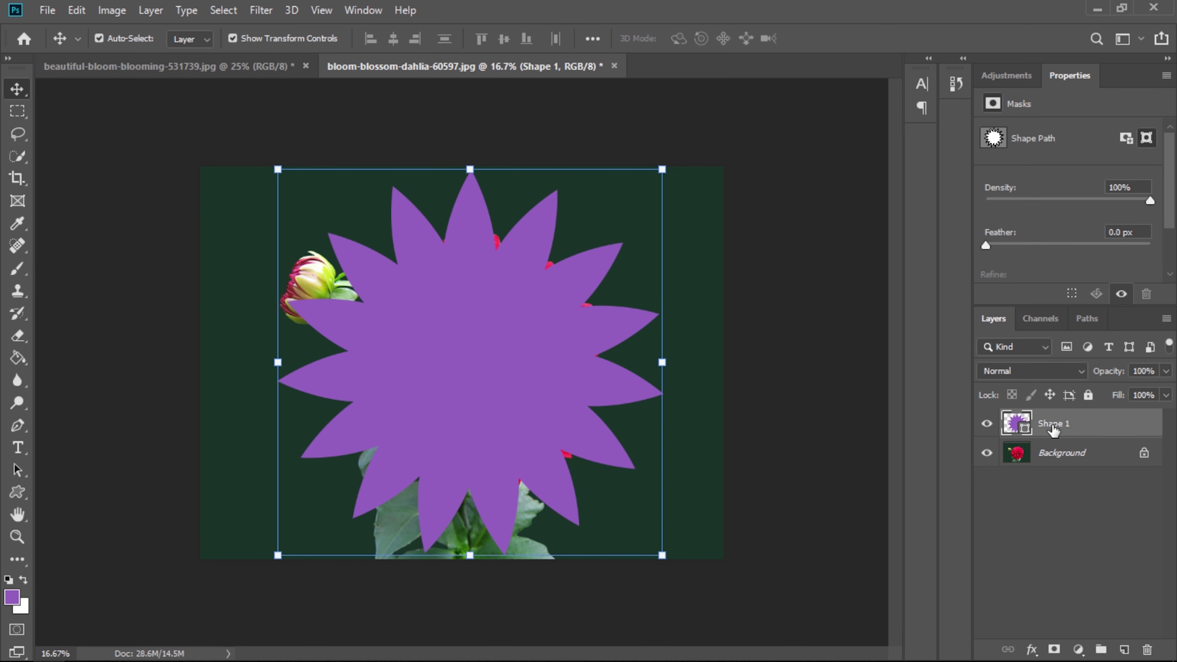
right_click(1053, 429)
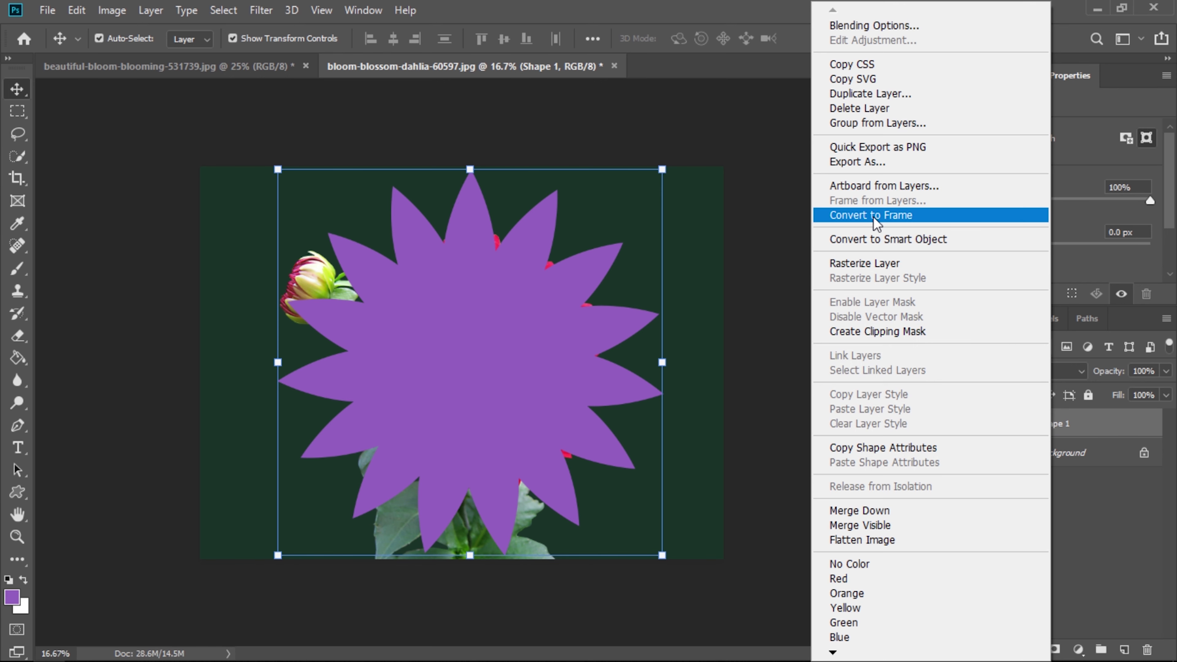
left_click(908, 216)
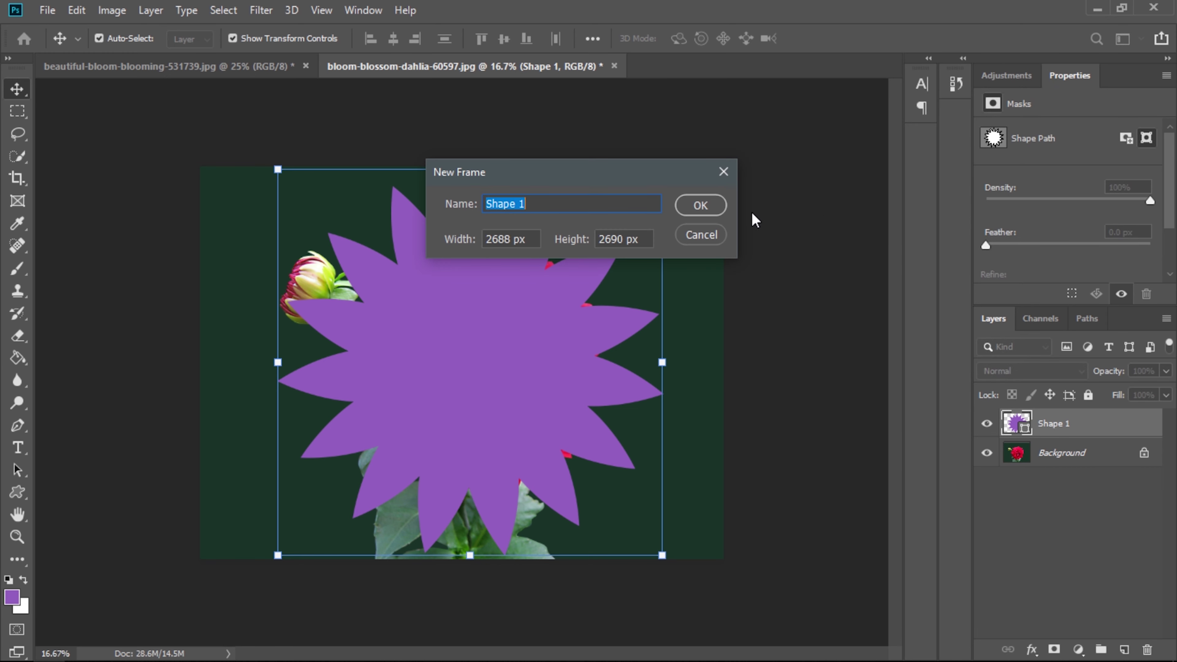
left_click(700, 205)
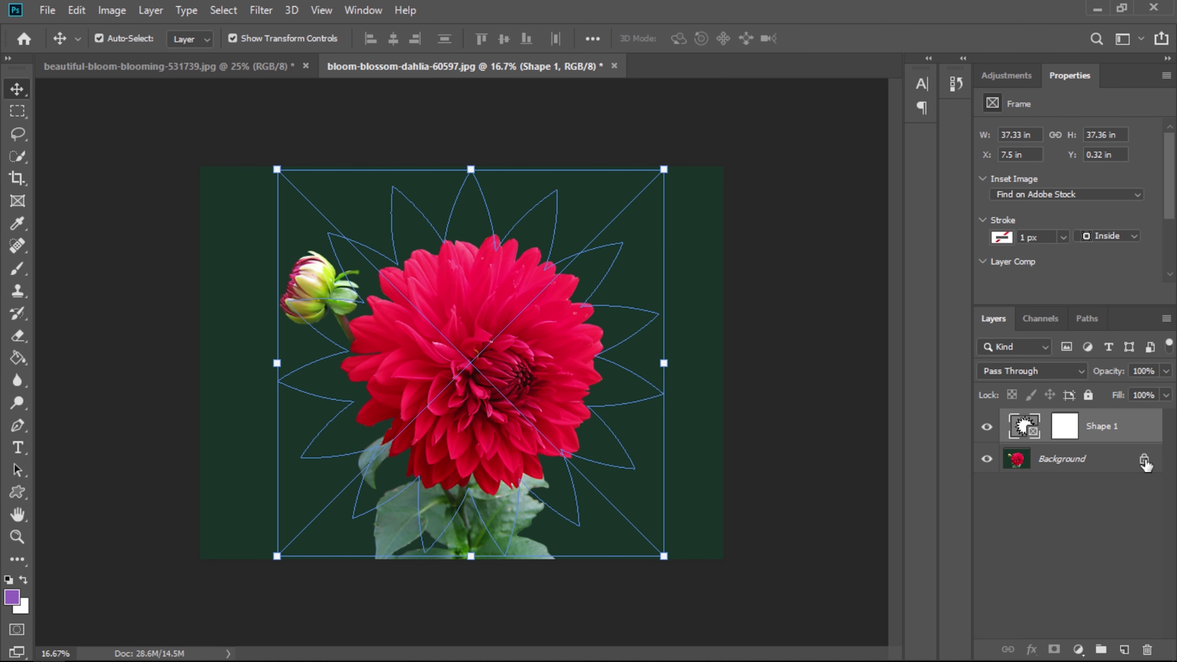
left_click(1145, 460)
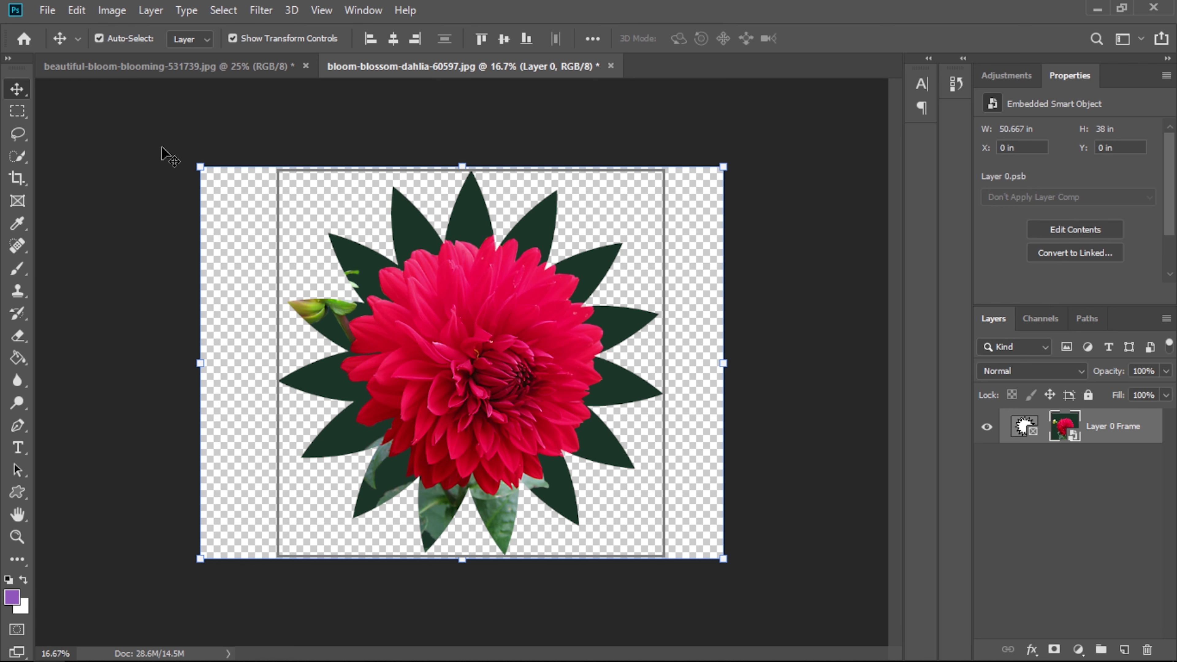
left_click(169, 124)
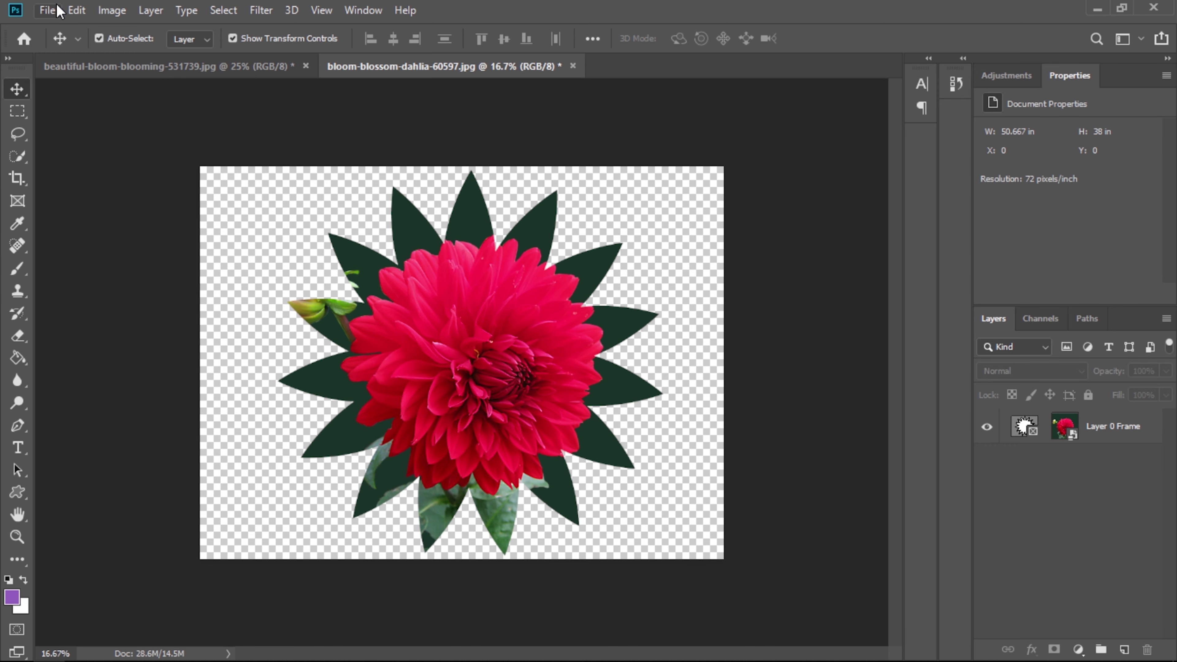
Open aerial-view-beach-beautiful-462162.jpg from Downloads
left_click(46, 10)
left_click(100, 46)
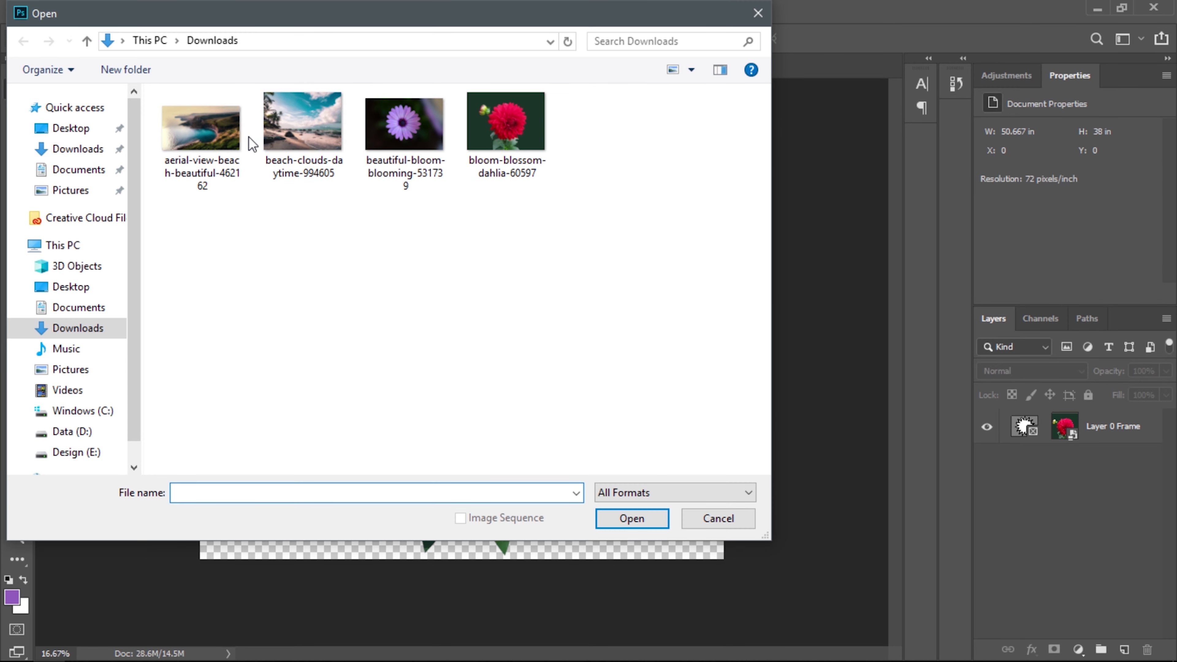
left_click(298, 127)
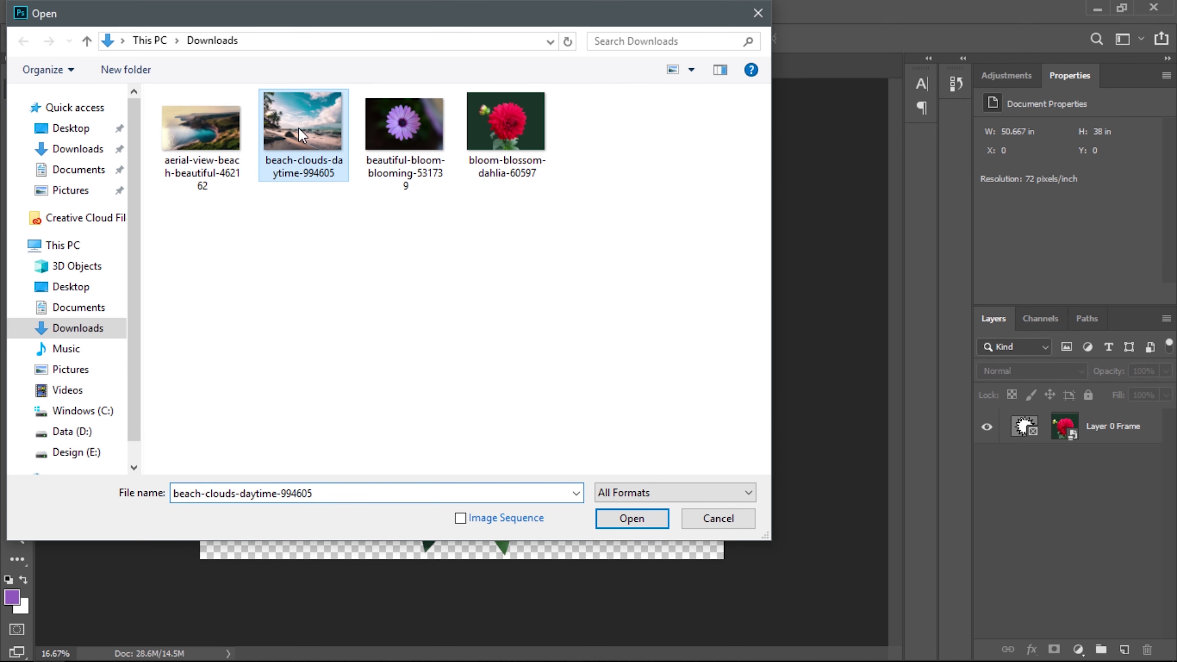
left_click(229, 160)
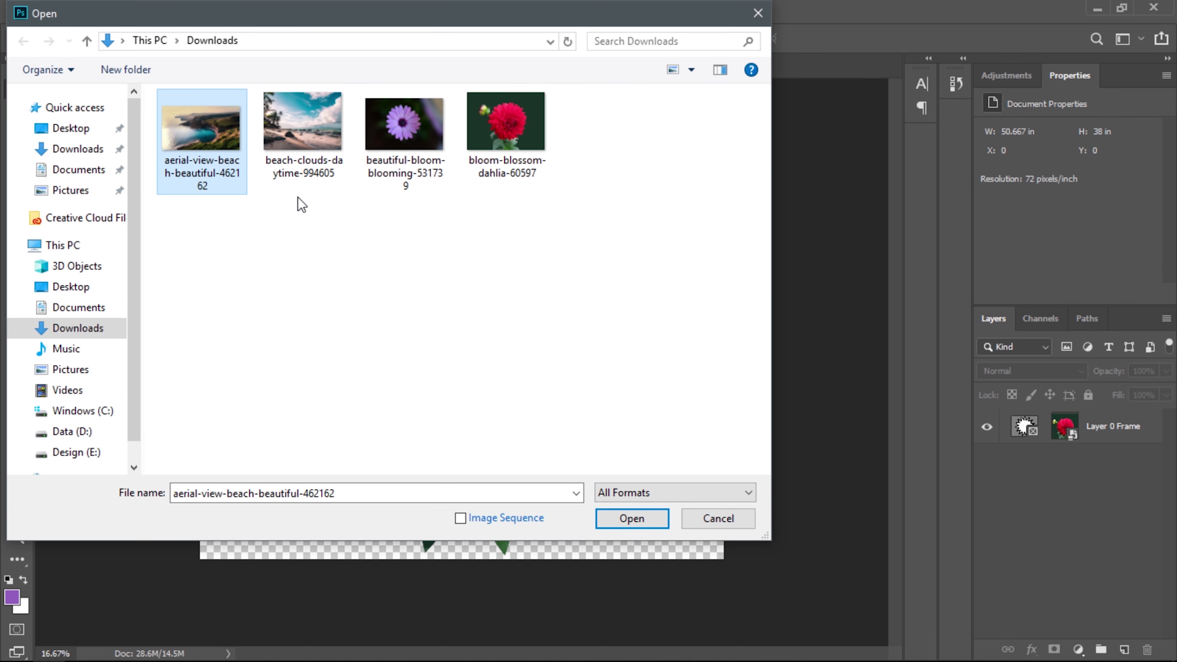
left_click(631, 519)
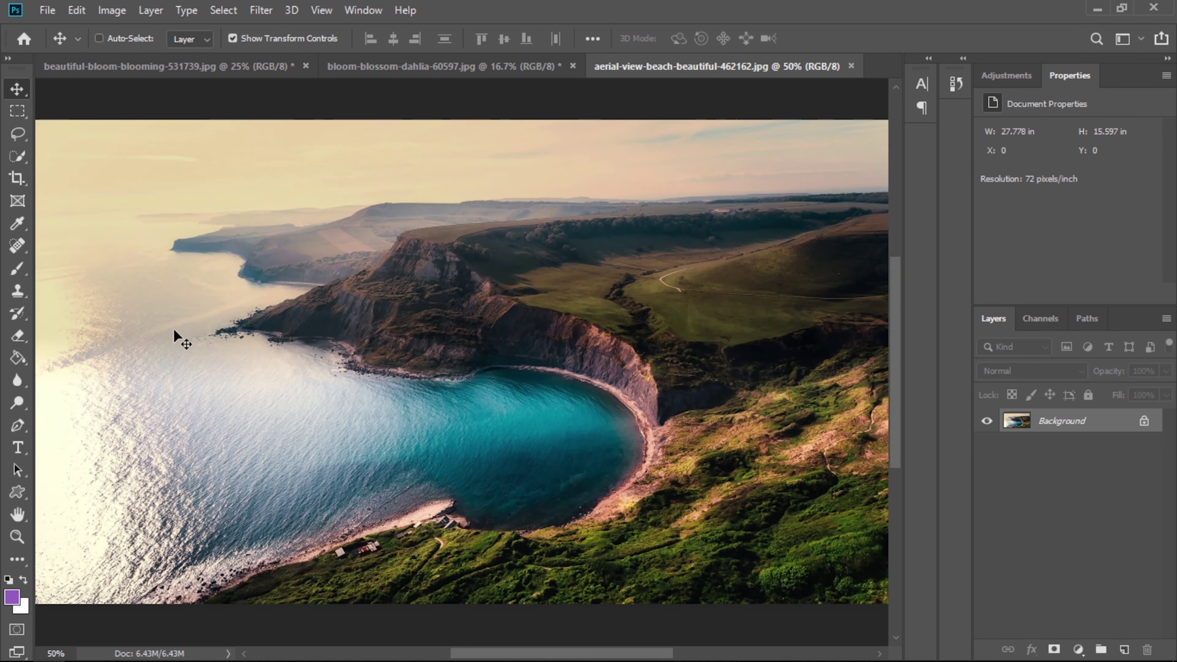
Type 'TEXTFRAME' at 687 pt on the beach photo and commit it
left_click(17, 447)
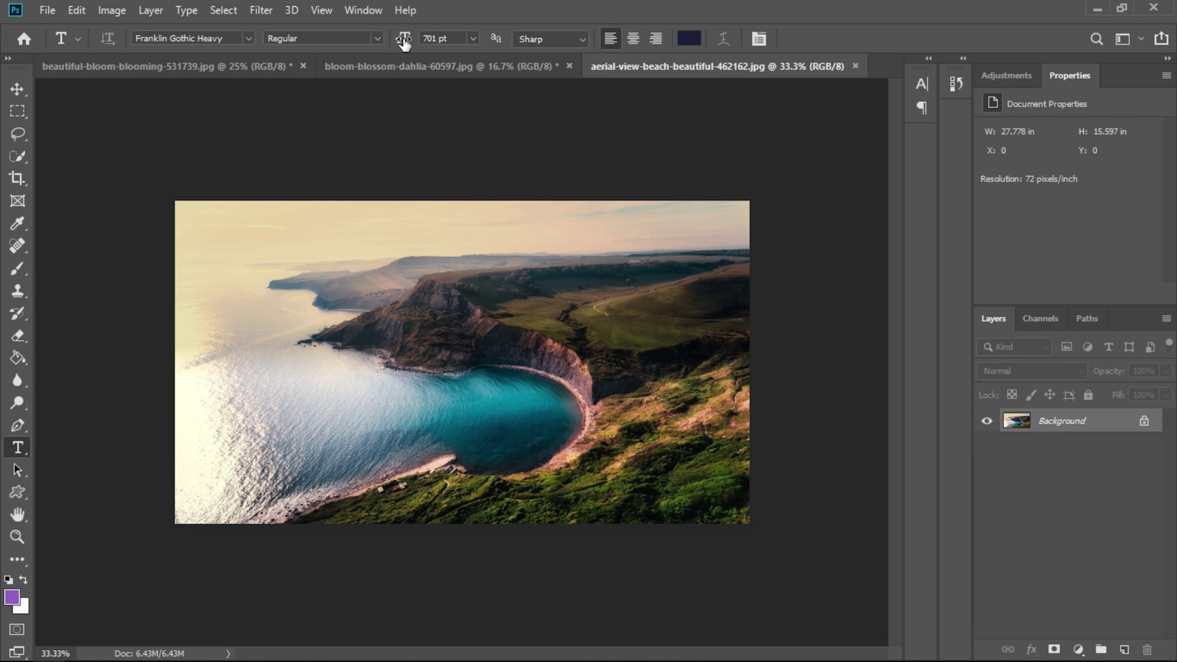
left_click_drag(404, 41, 394, 41)
left_click(242, 397)
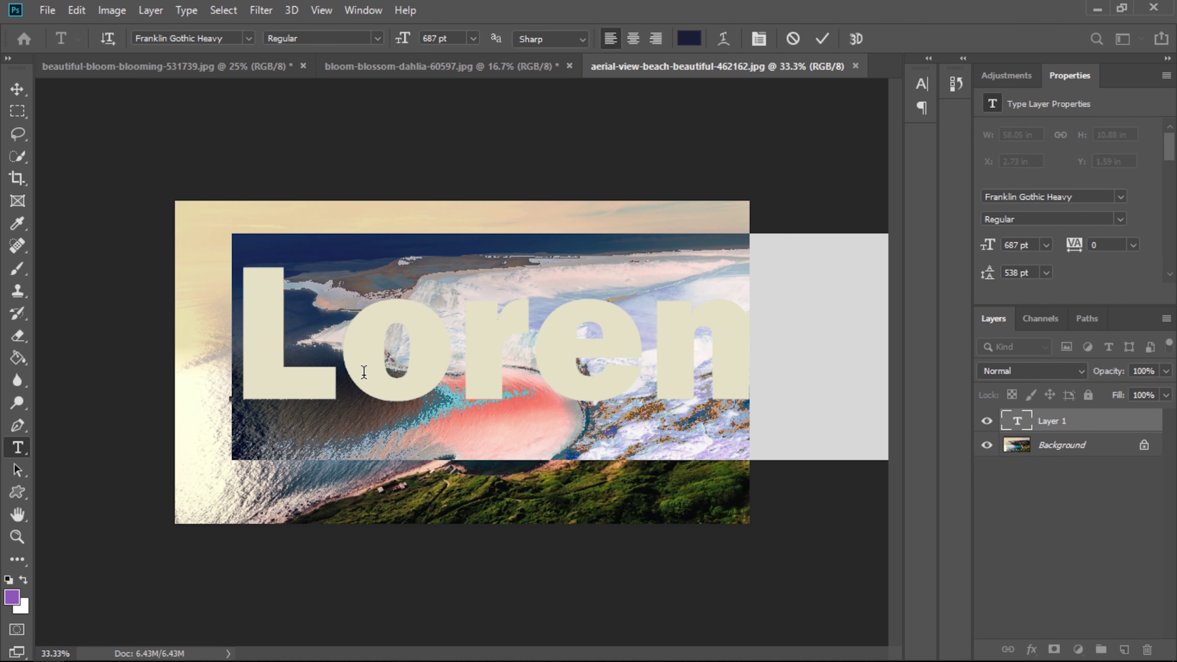
type("TE")
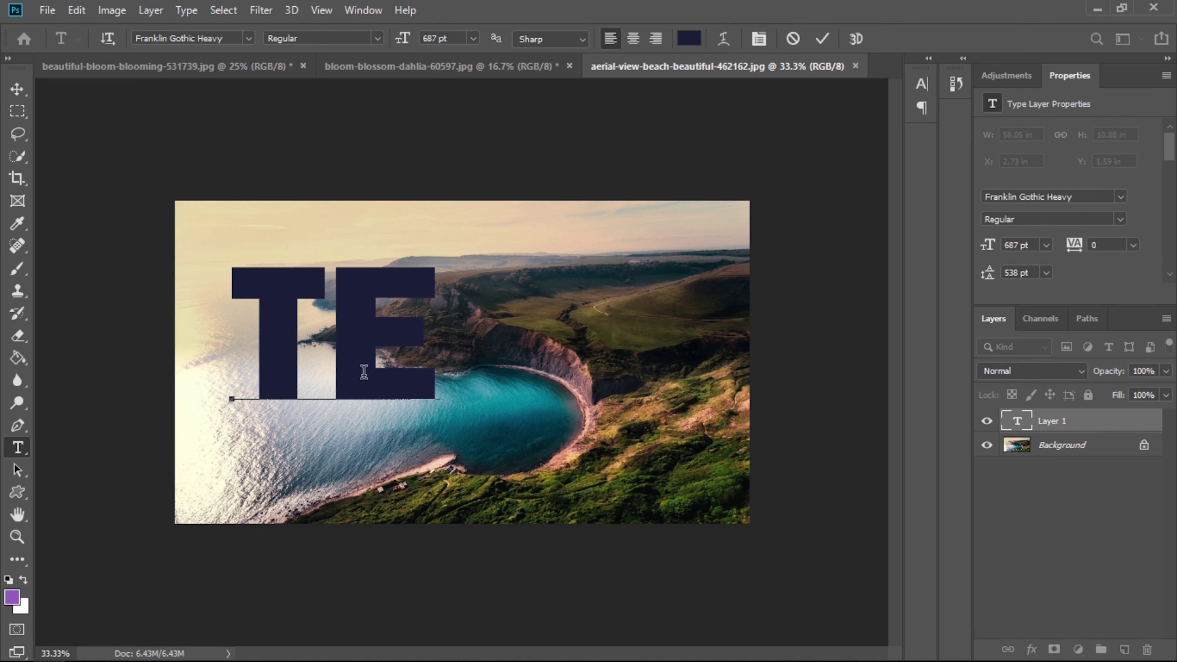
type("XTF")
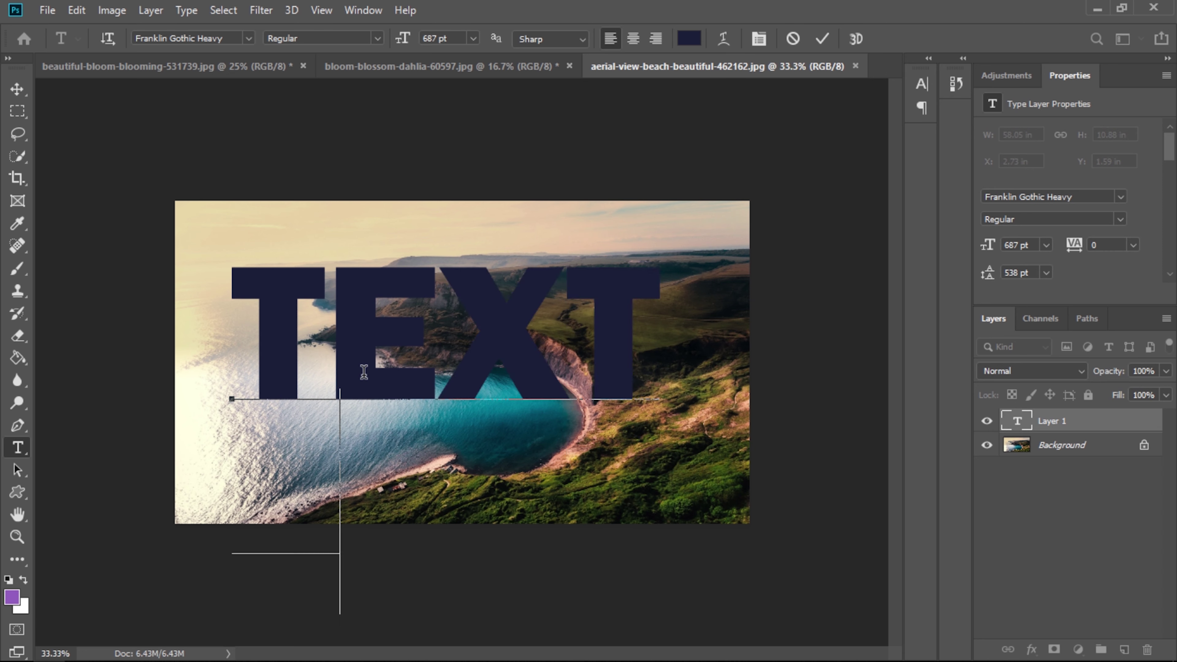
type("RAME")
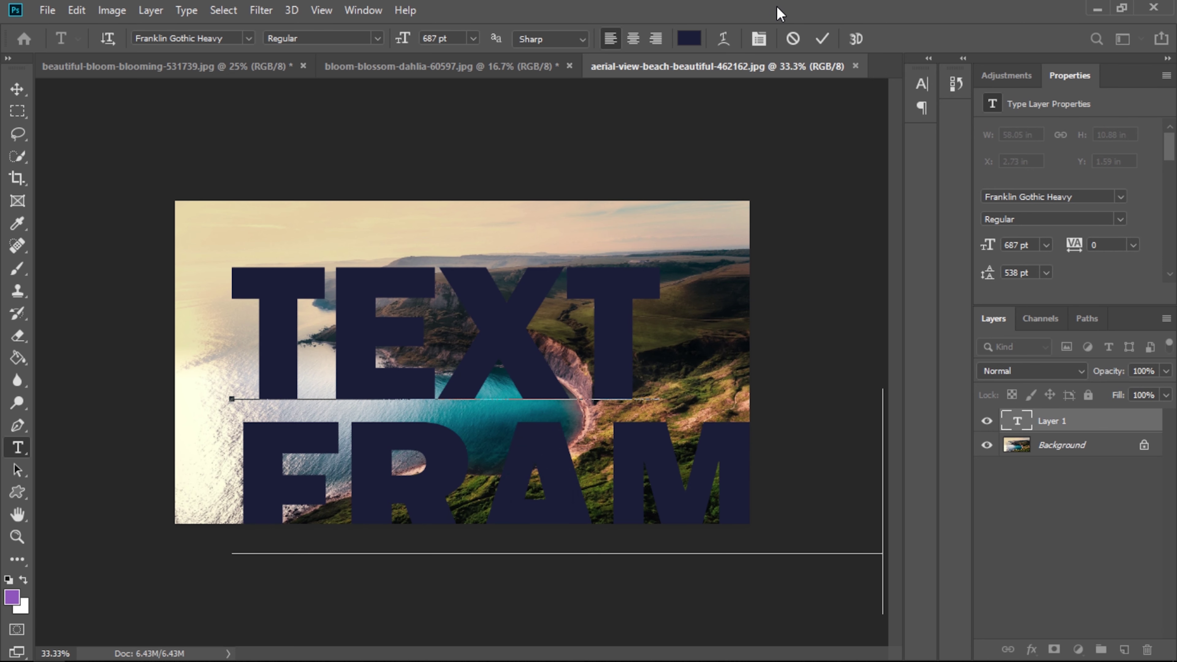
left_click(822, 39)
Scale the TEXT FRAME lettering down to fit and centre it on the photo
left_click(18, 88)
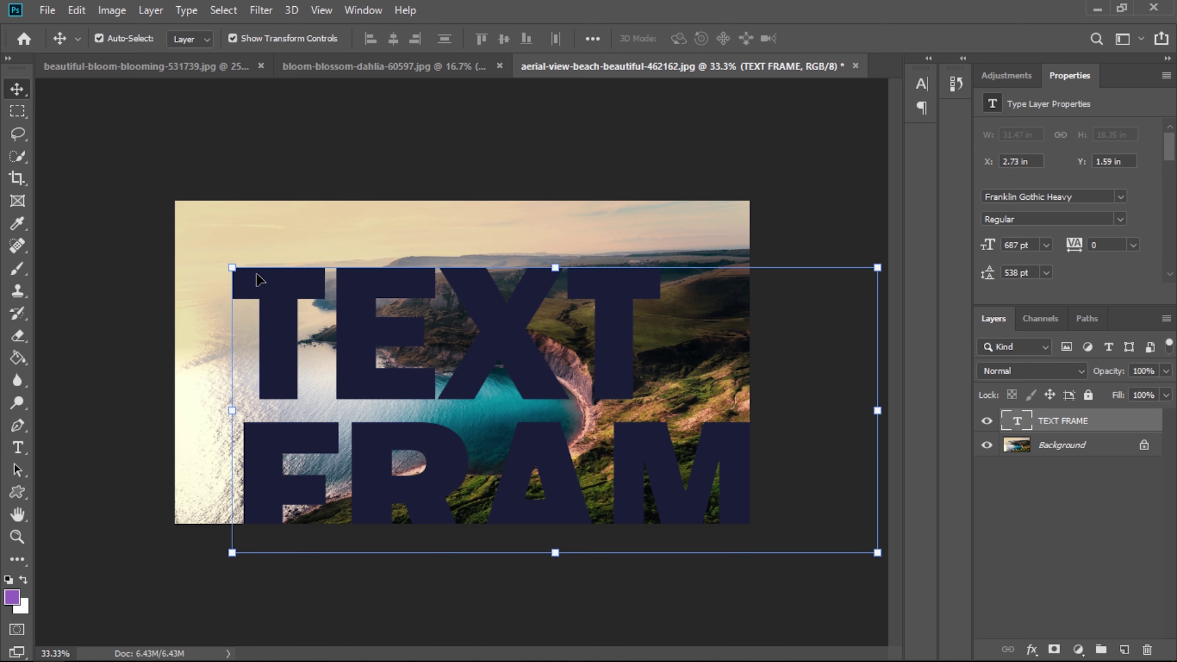
left_click_drag(365, 368, 319, 312)
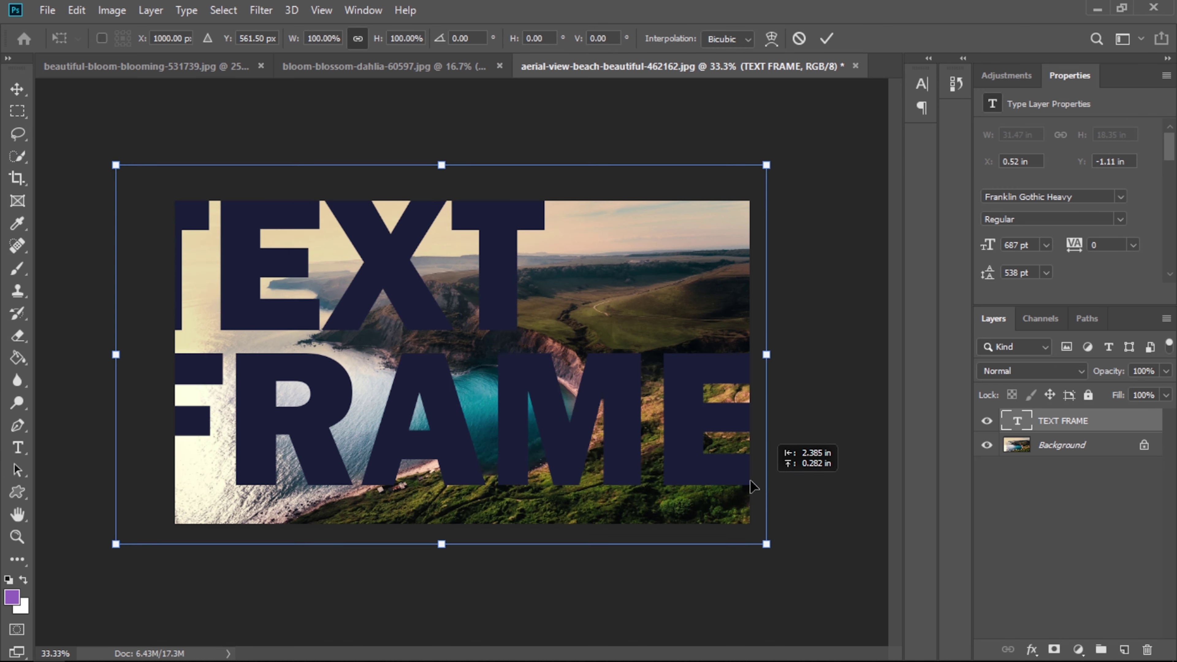
left_click_drag(818, 498, 749, 482)
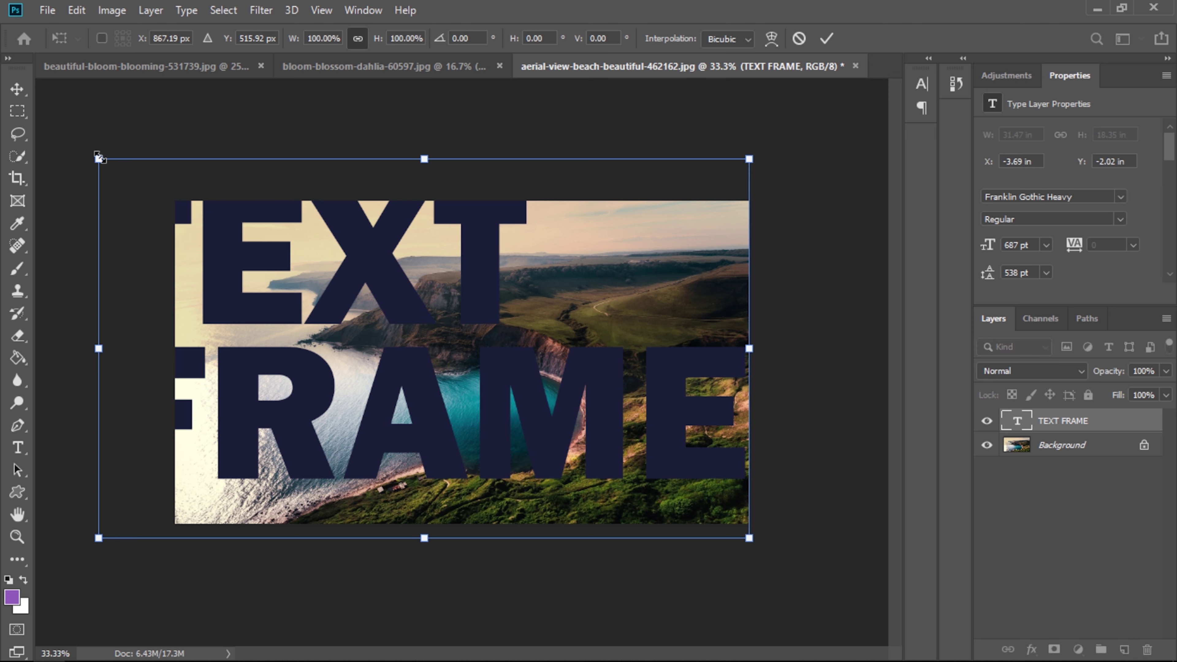
left_click_drag(99, 159, 186, 213)
left_click_drag(301, 292, 300, 292)
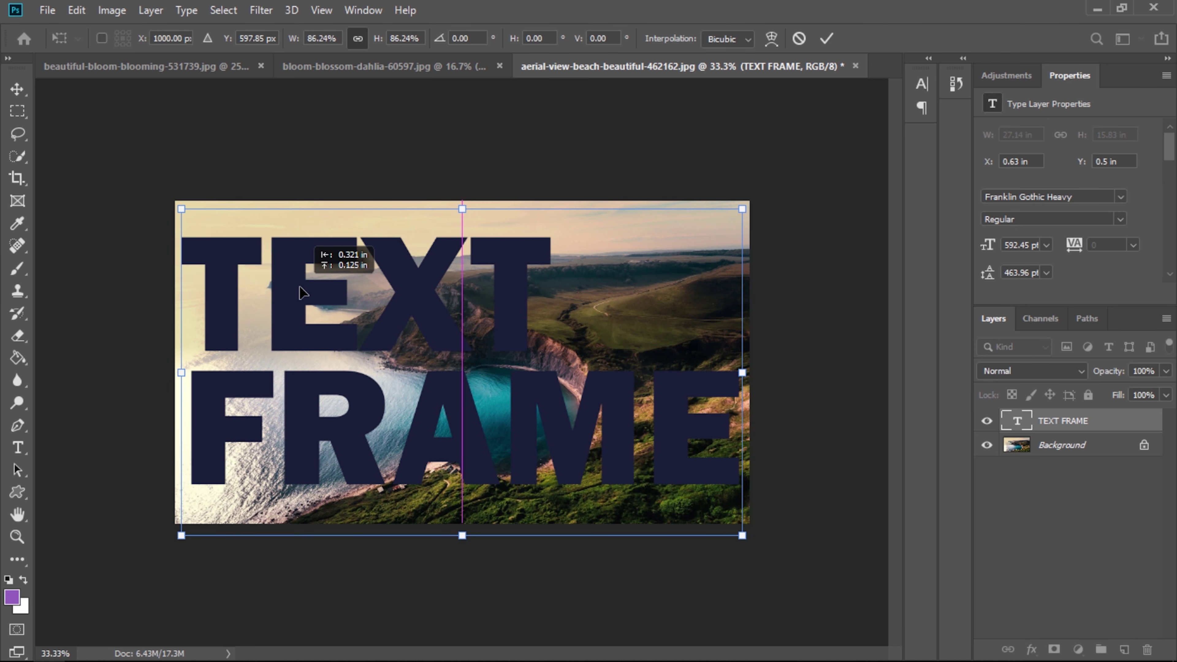
key("Return")
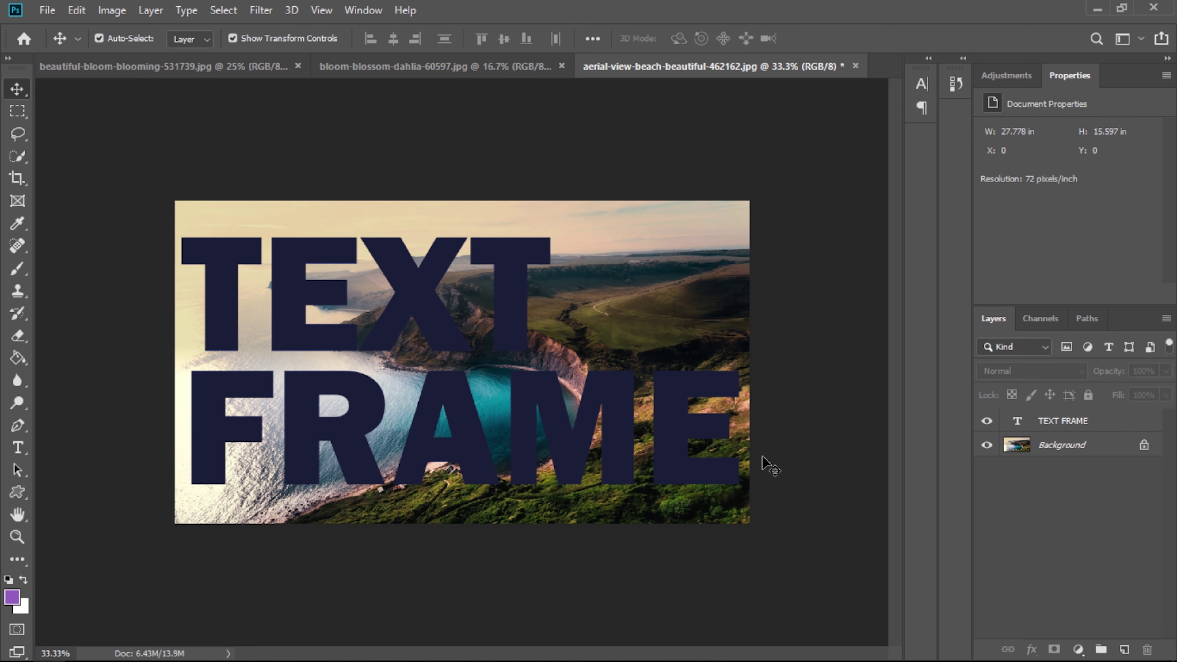
Convert the TEXT FRAME type layer to a frame from its layer context menu
left_click(1056, 421)
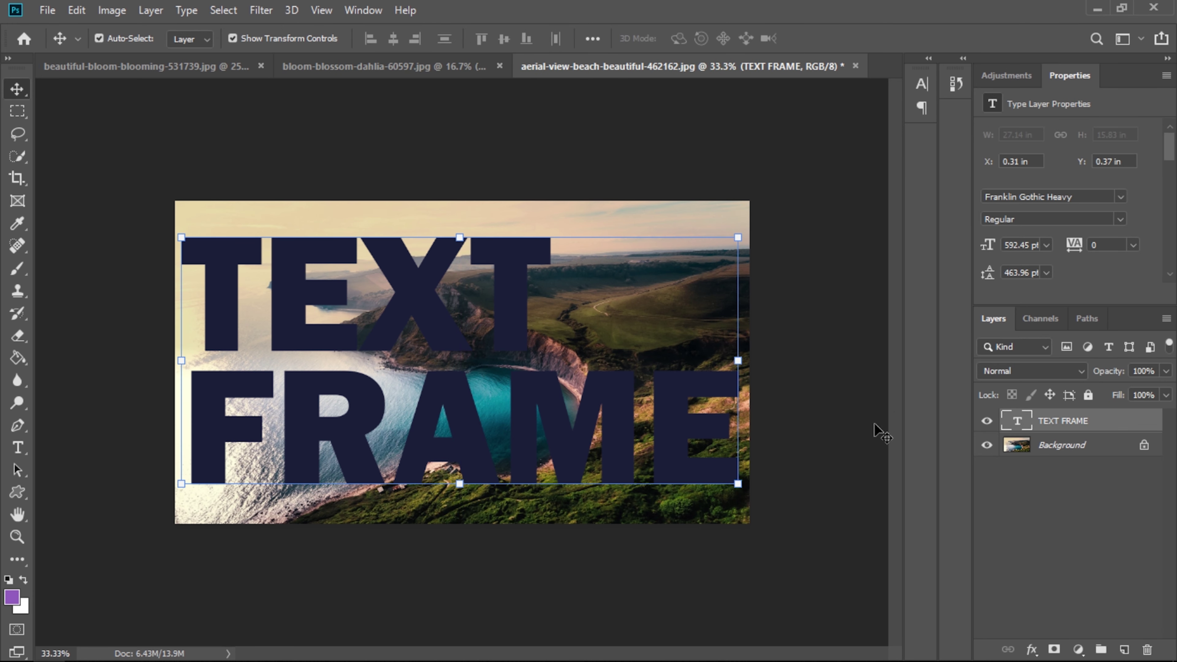
right_click(1100, 420)
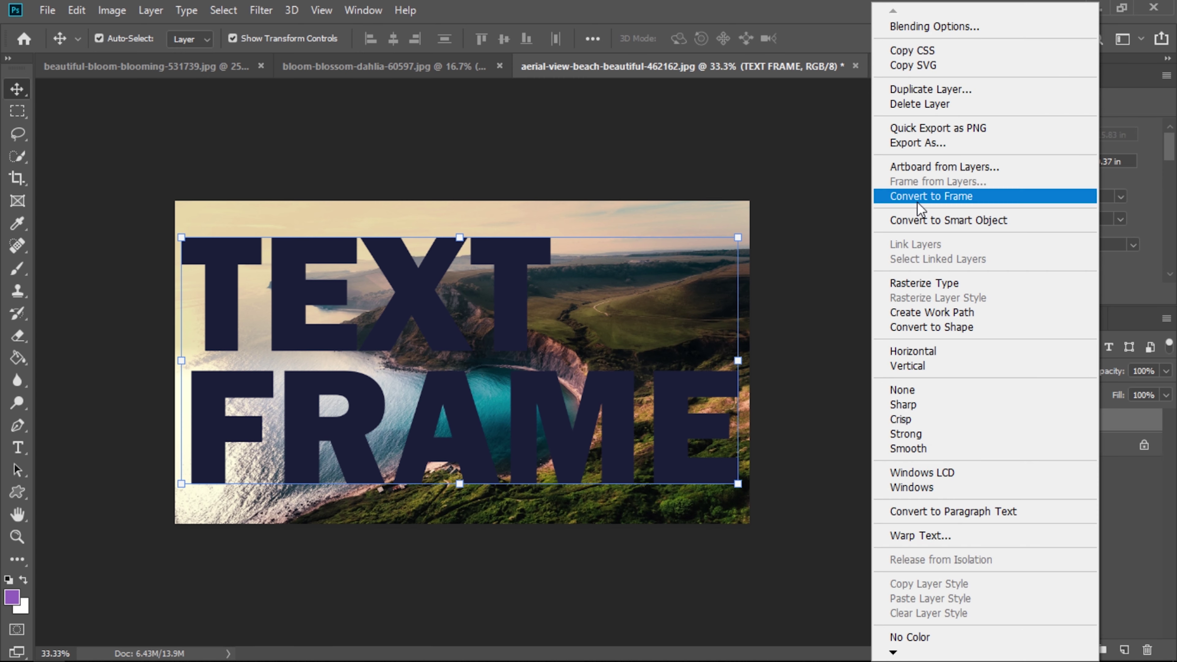
left_click(955, 203)
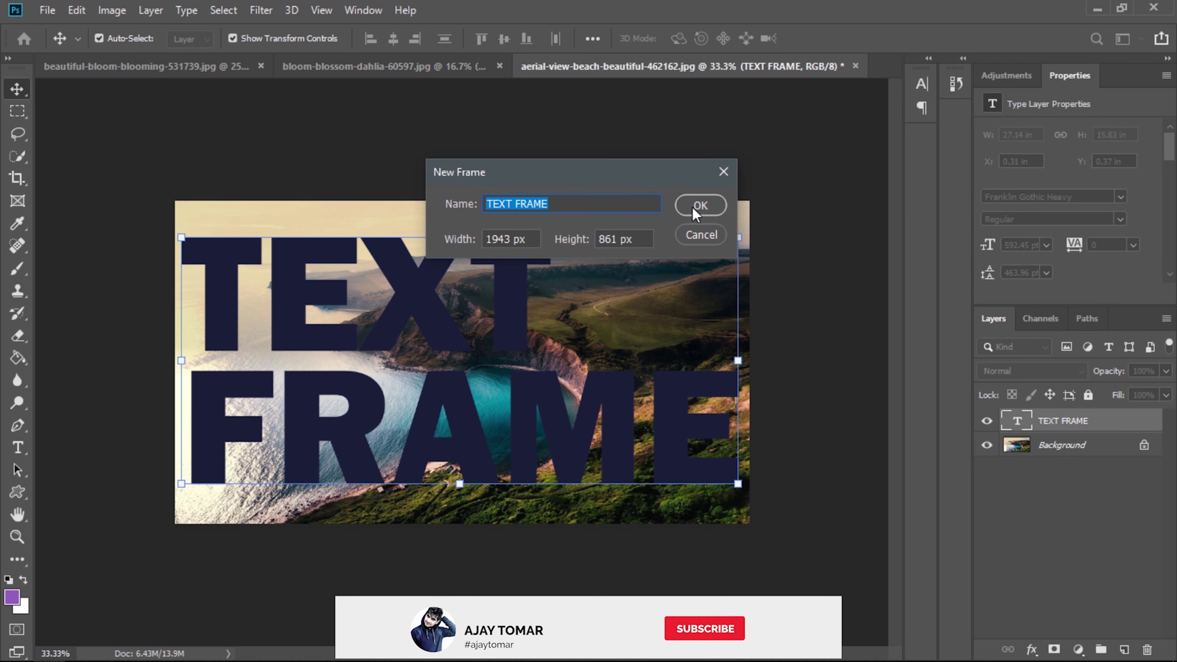
left_click(695, 206)
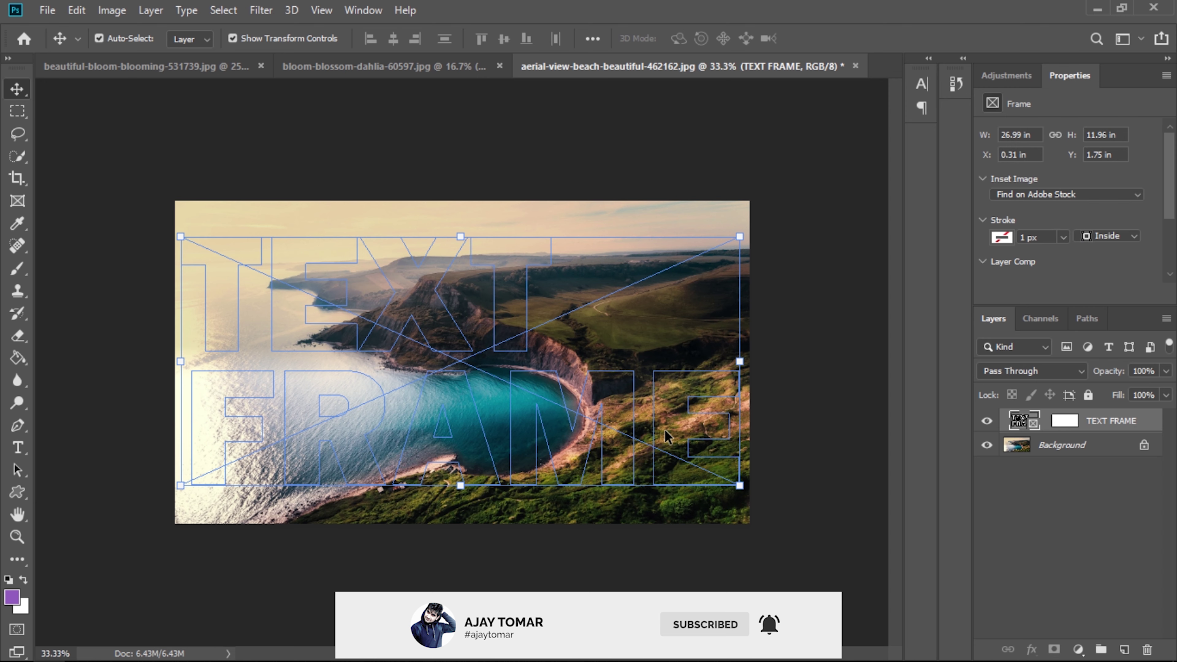
Undo that conversion and convert the text again via Layer > New > Convert to Frame
key("ctrl")
key("ctrl+z")
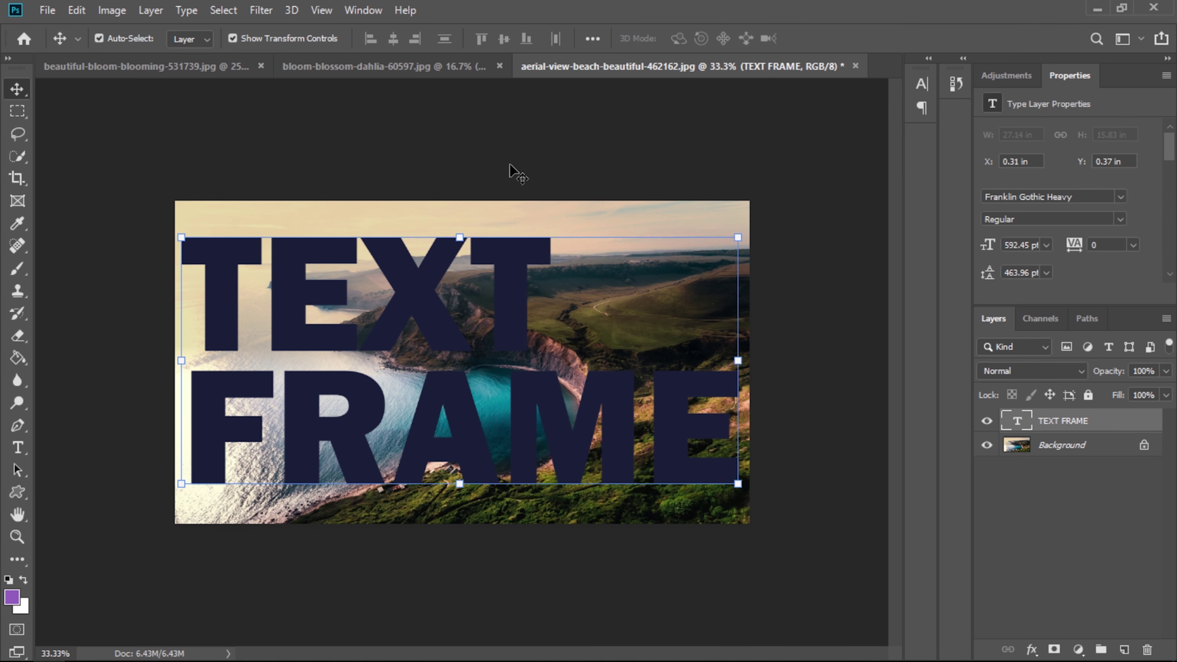
left_click(150, 12)
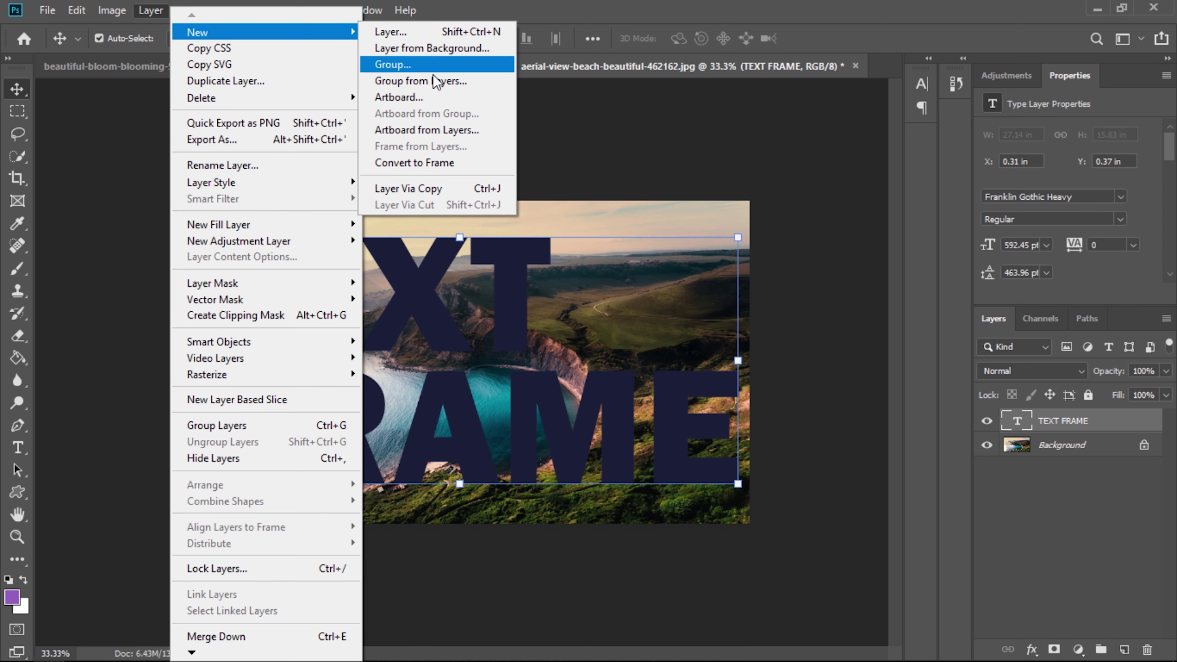
mouse_move(267, 32)
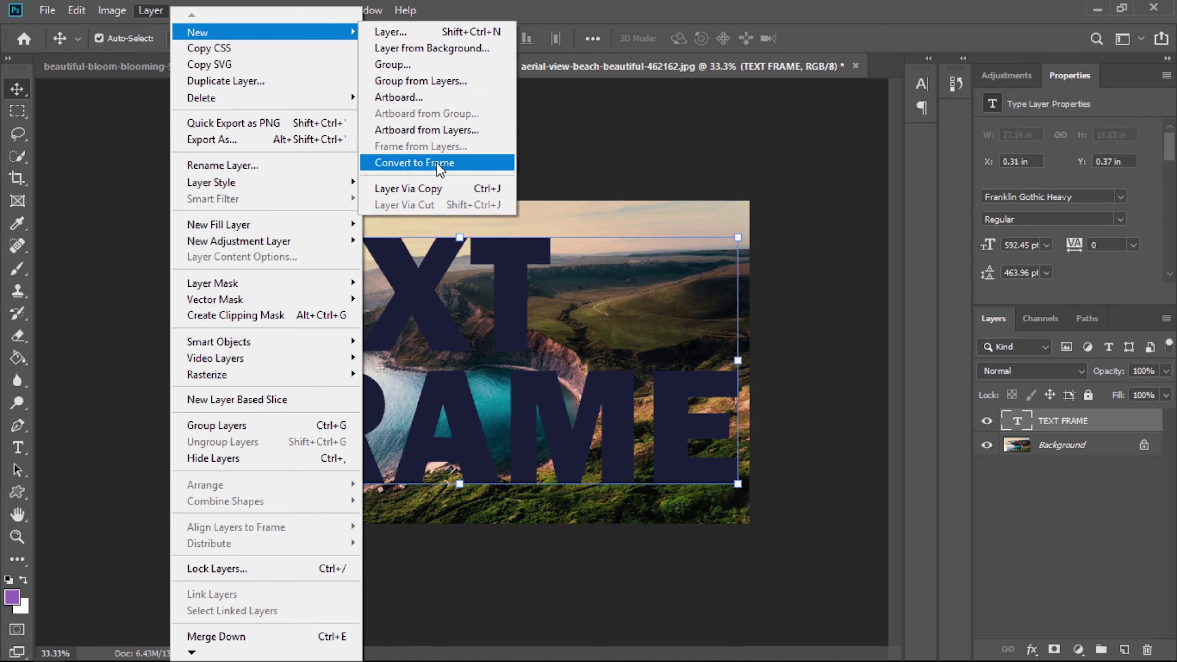
left_click(438, 166)
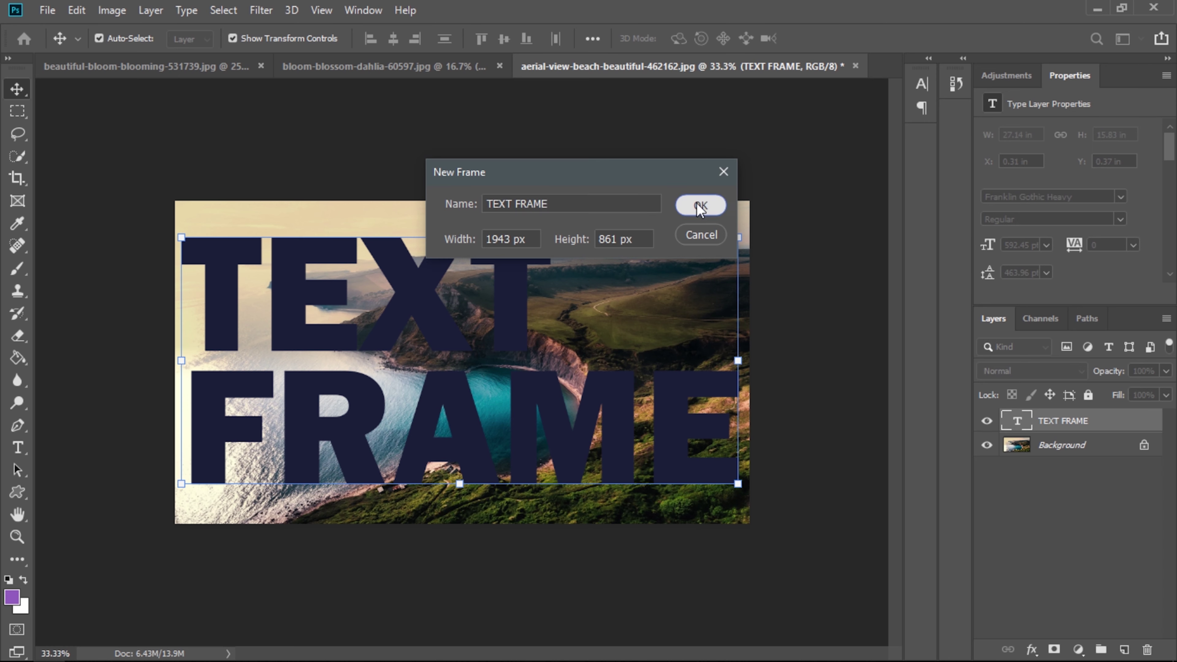
left_click(696, 210)
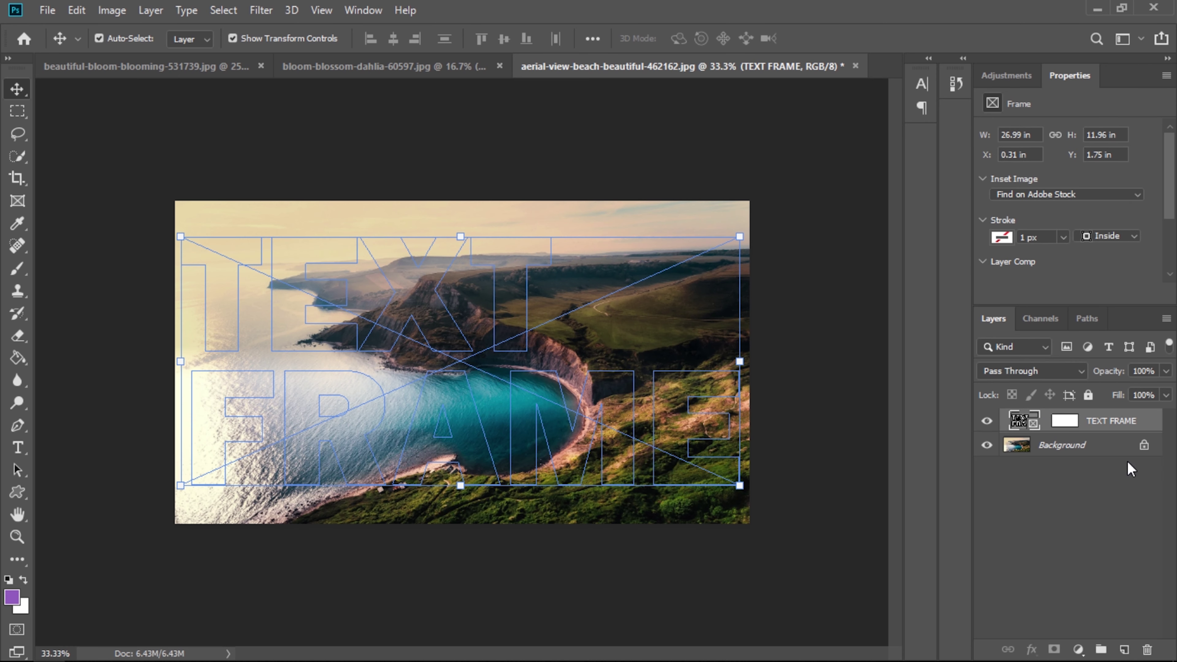
Place the beach photo inside the TEXT FRAME frame and add an empty layer beneath it
left_click(1144, 446)
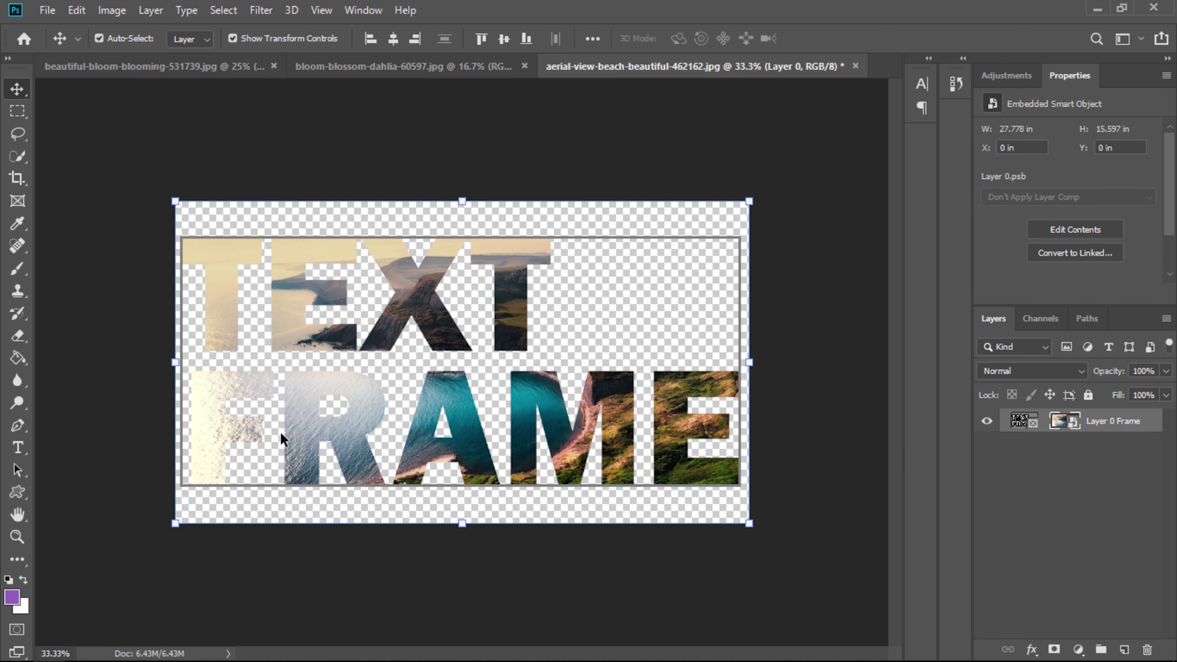
left_click(1126, 649)
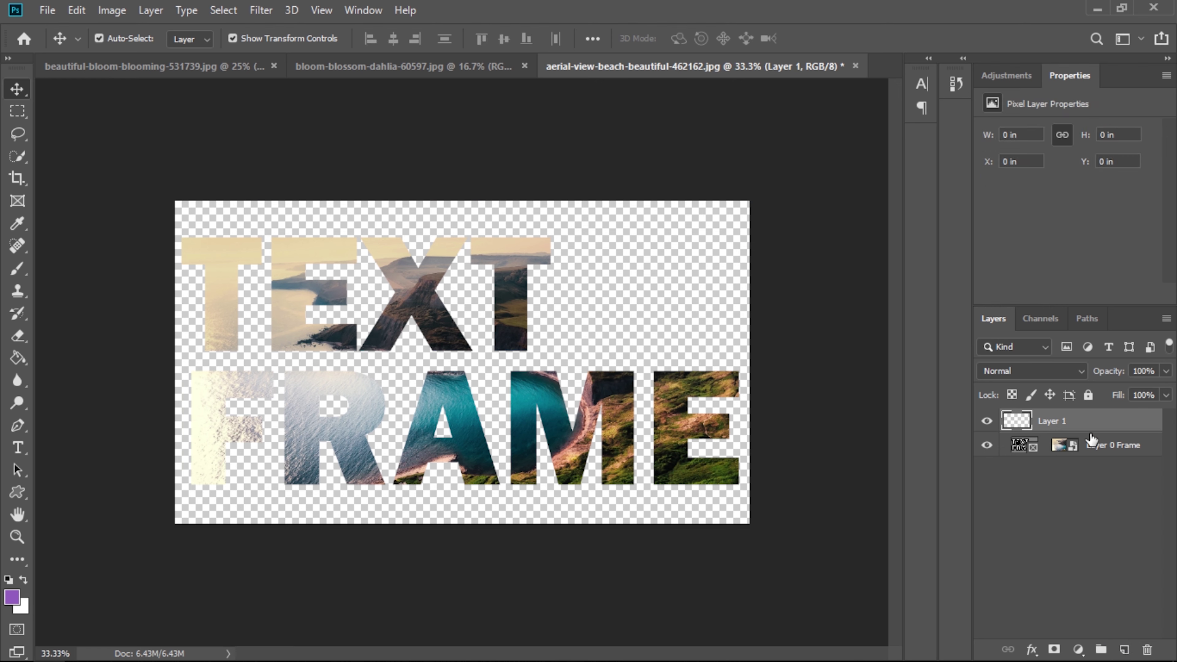
left_click_drag(1080, 420, 1080, 447)
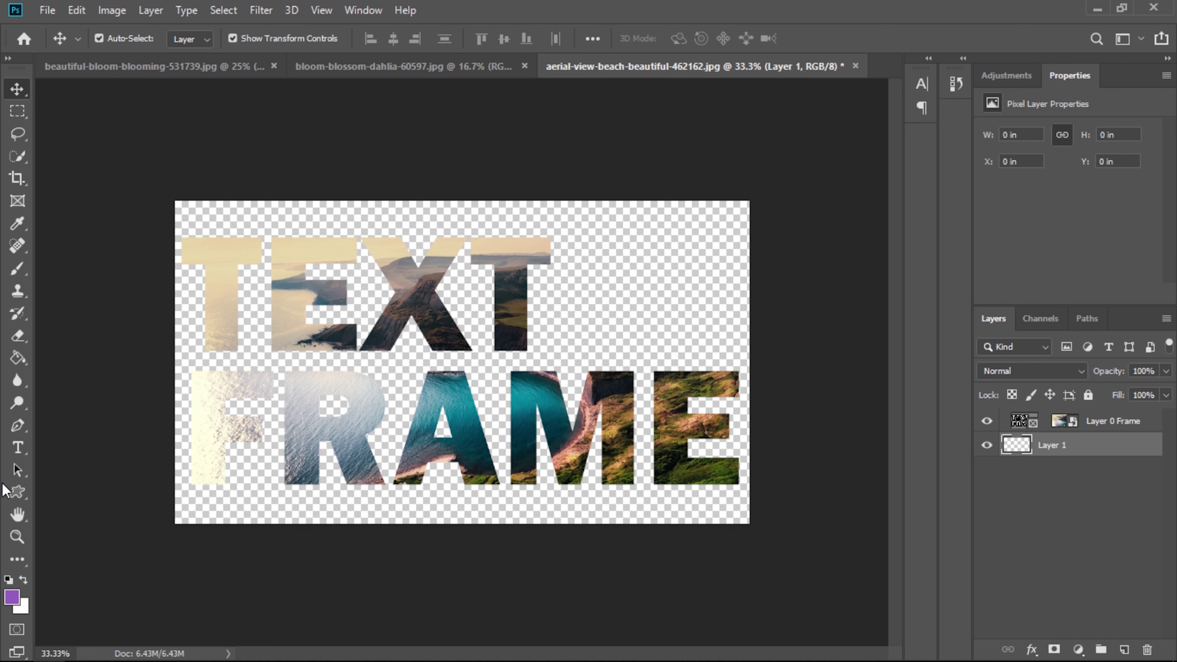
Fill the new background layer with the Paint Bucket, then refill it with dark brown
left_click(17, 358)
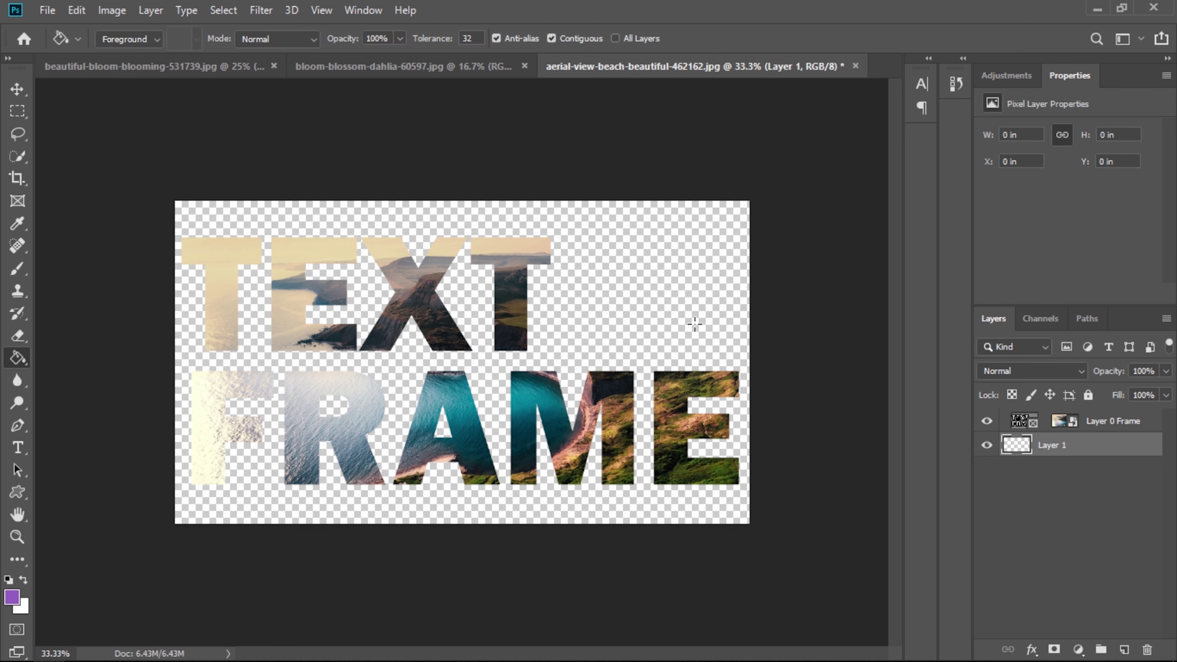
left_click(678, 306)
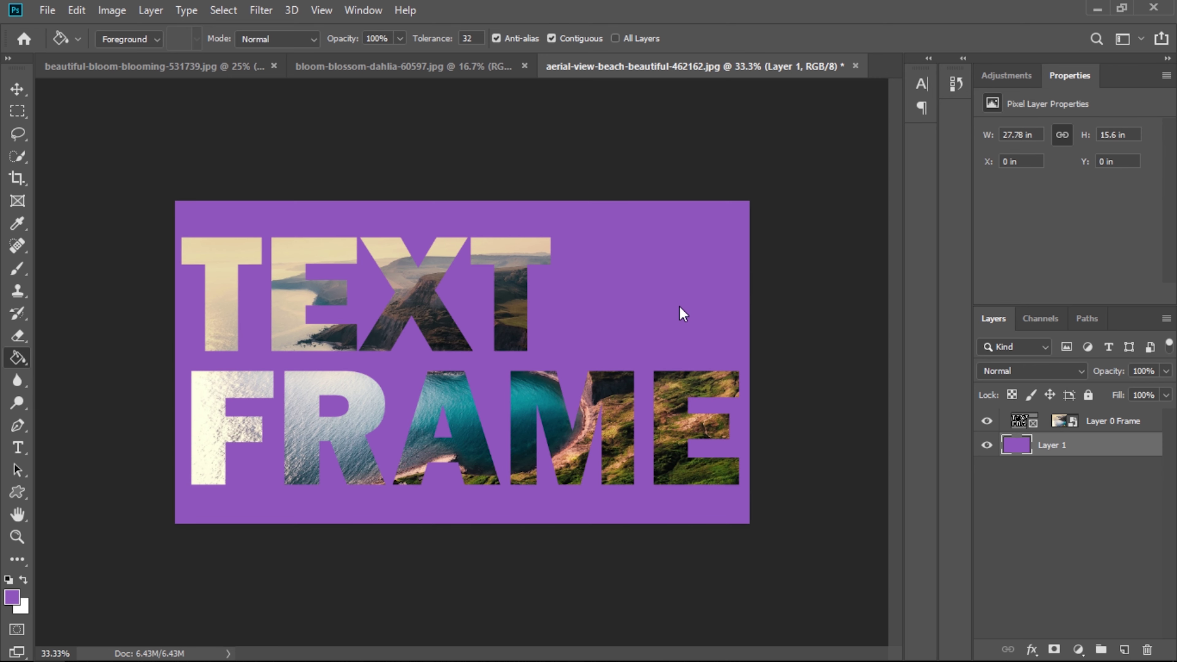
key("i")
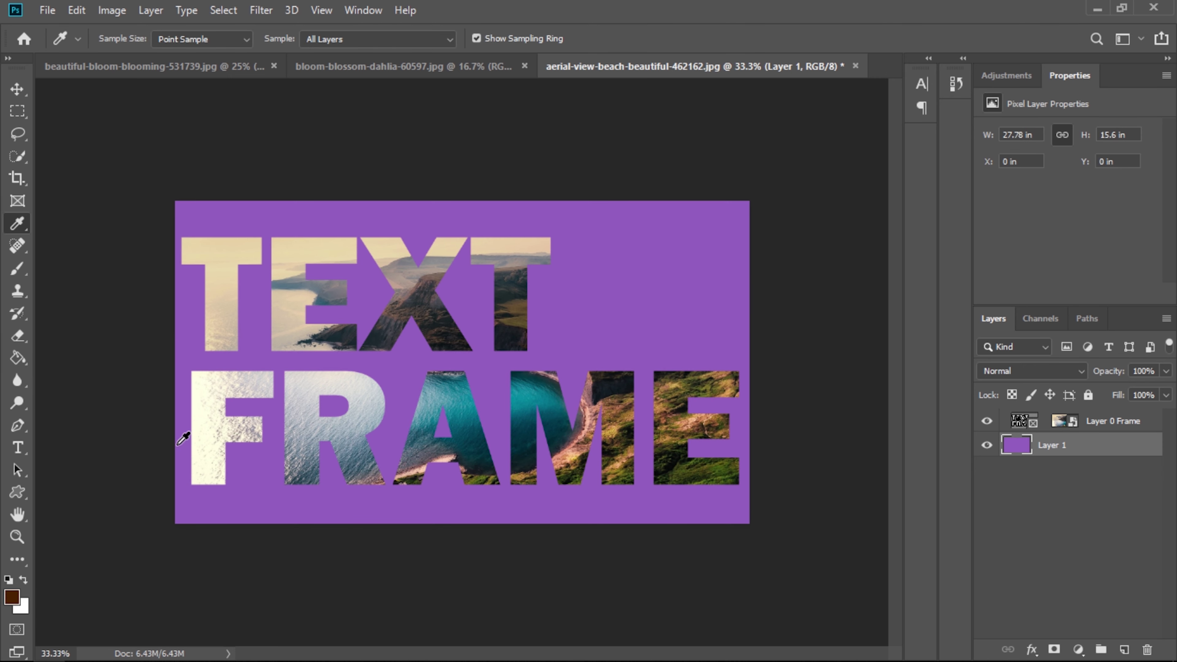
left_click(17, 358)
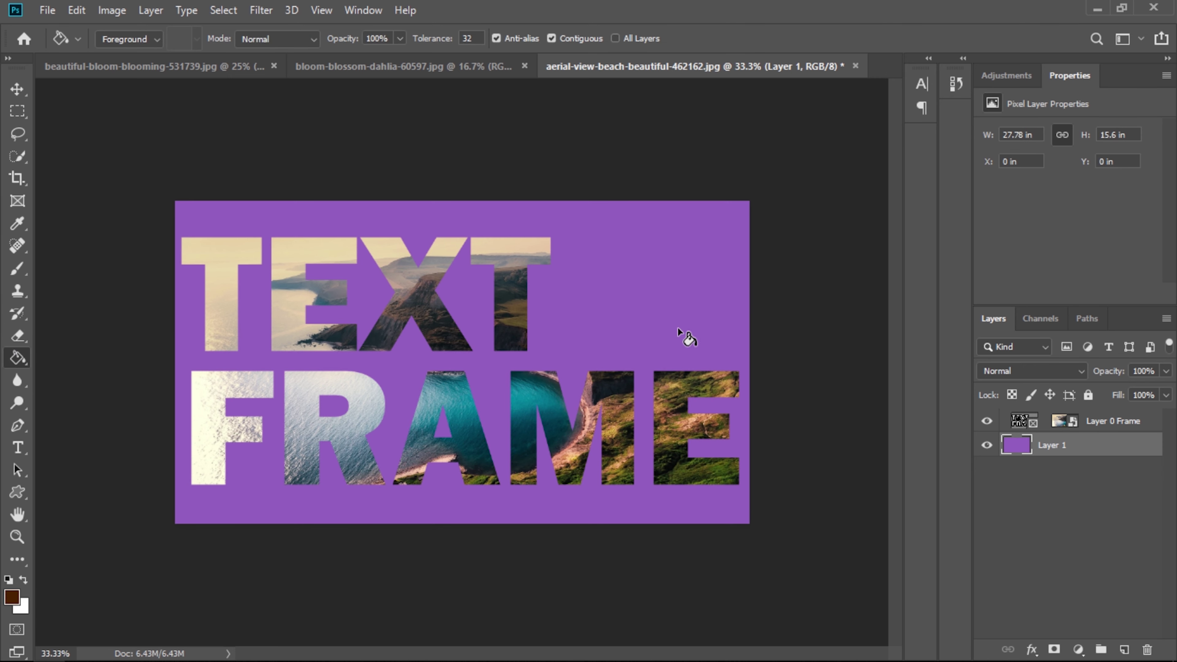
left_click(677, 326)
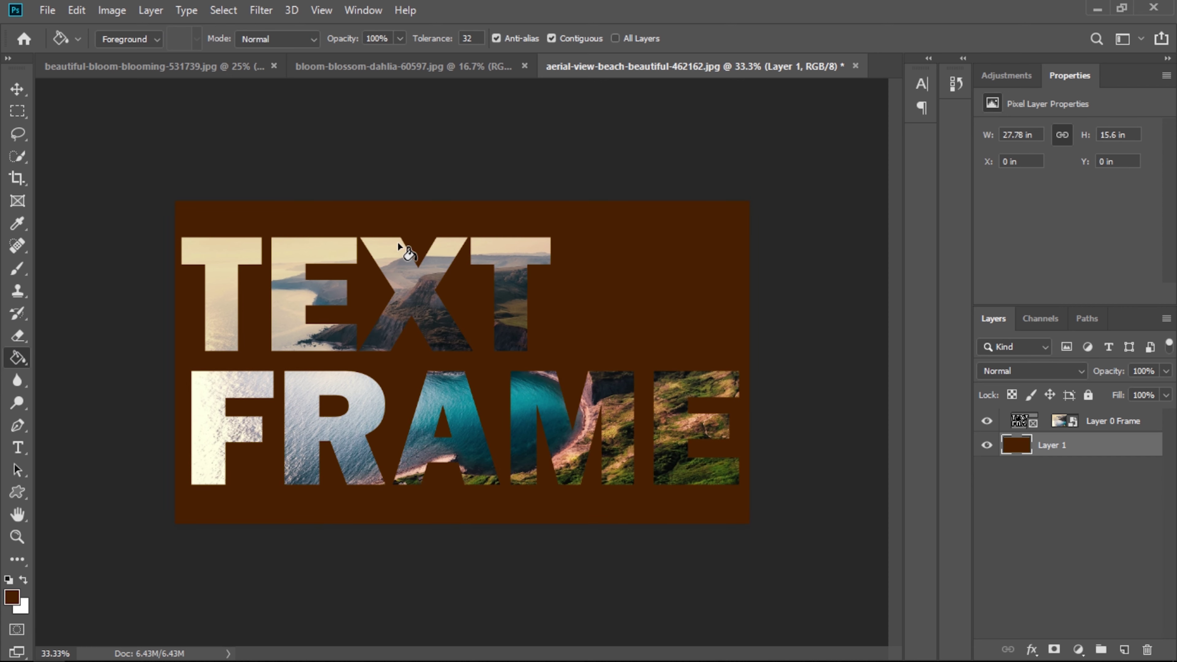